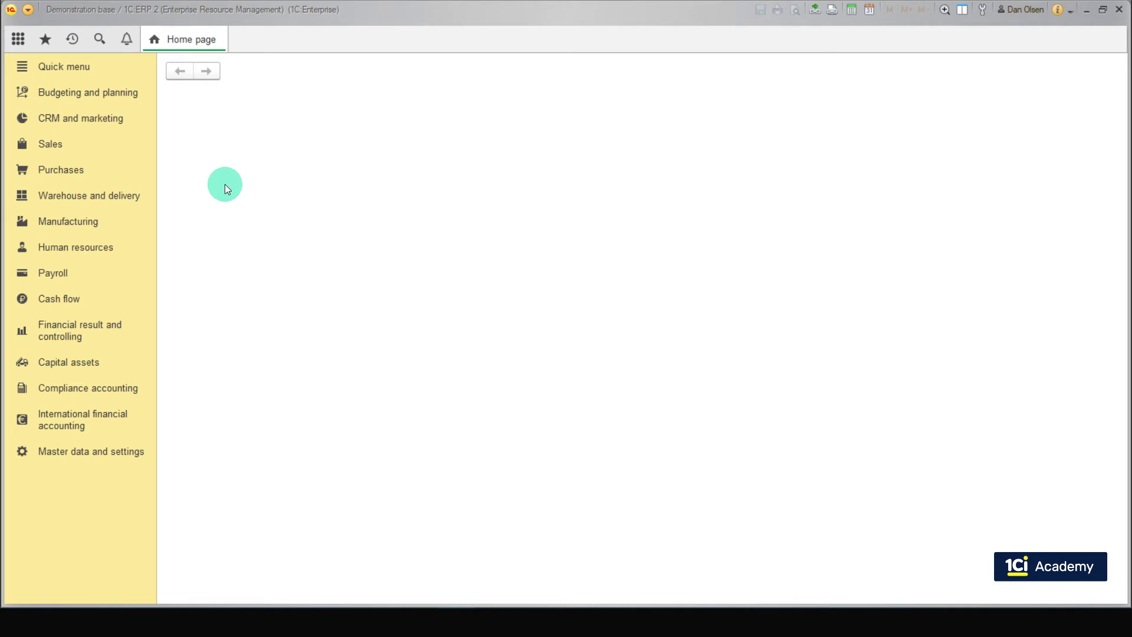
Step: Create a new manufacturing route sheet with the description "Printing the case base for Special X1"
left_click(79, 221)
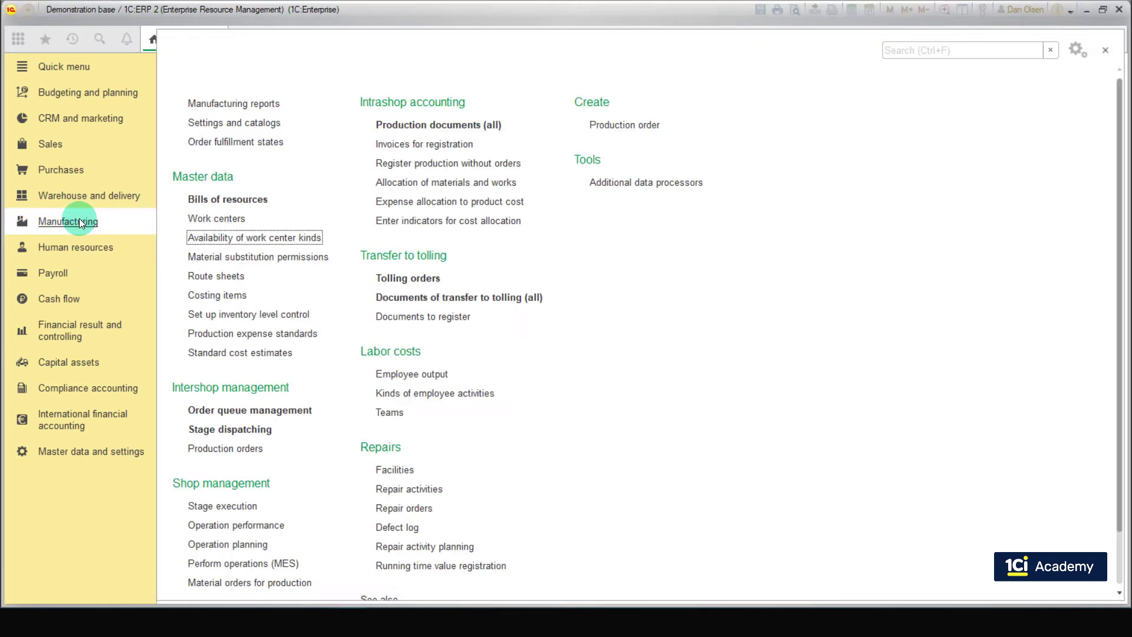
left_click(230, 274)
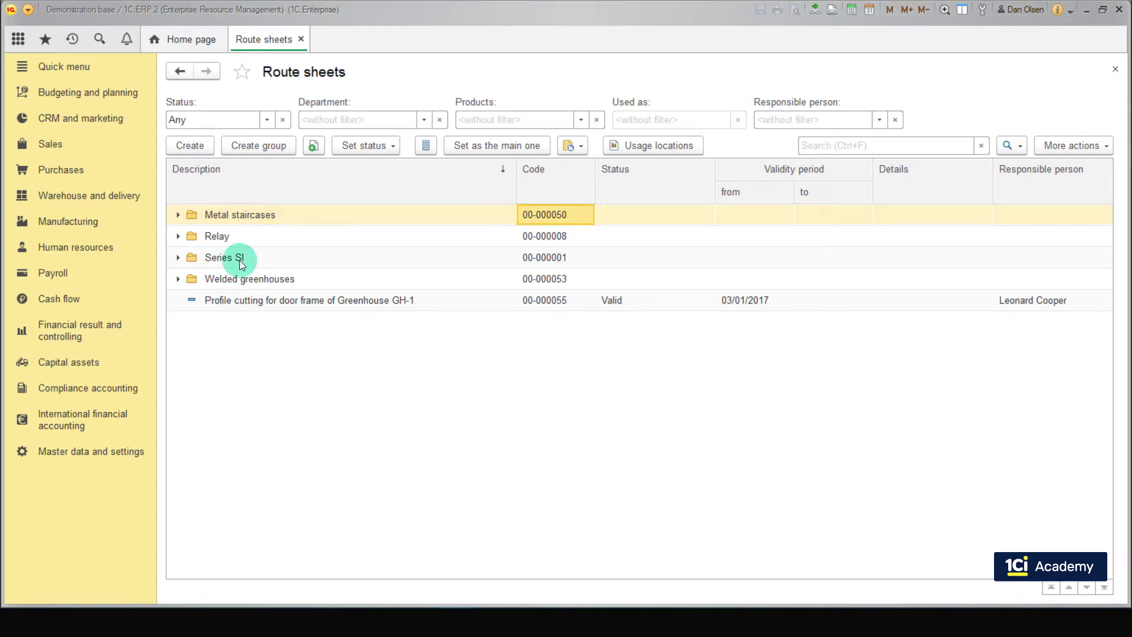
left_click(199, 147)
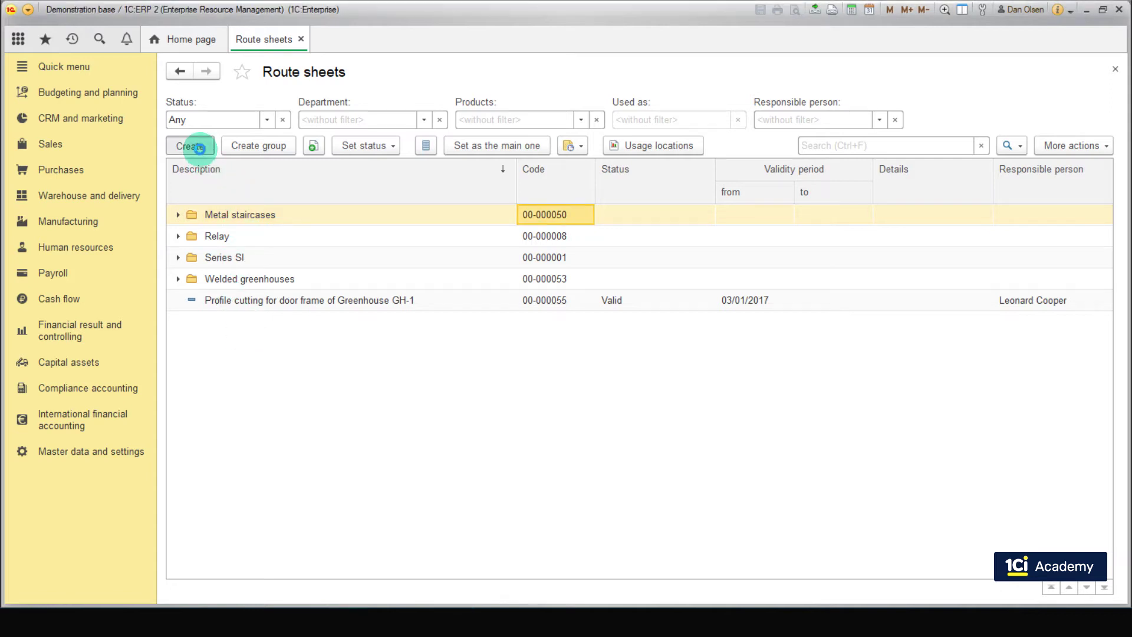
left_click(250, 234)
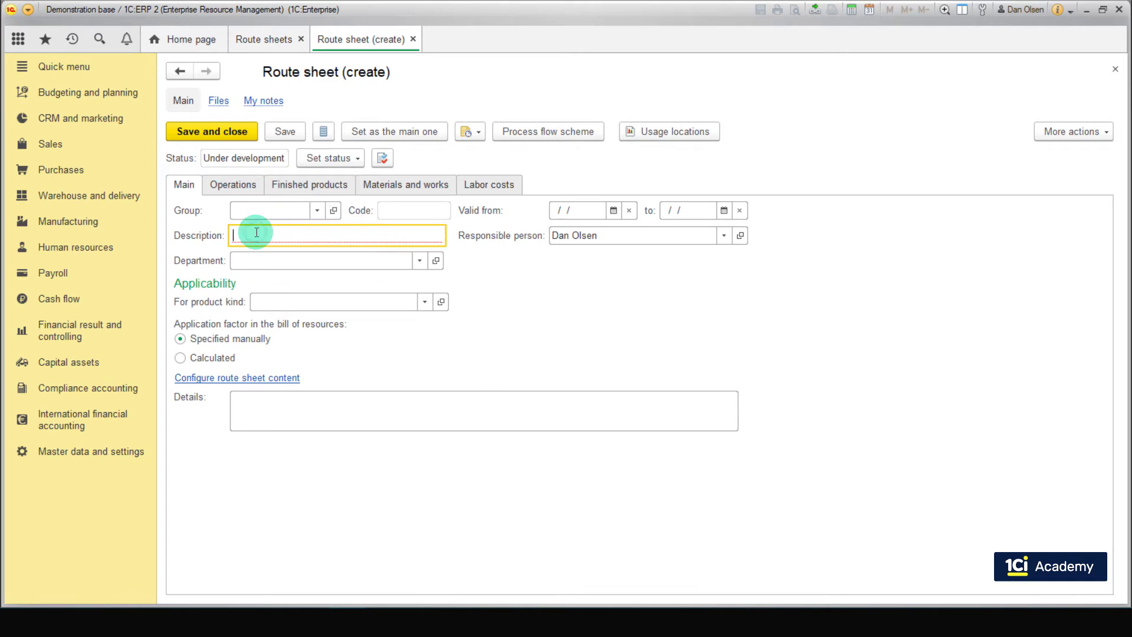
type("Printing the case base for Special X1")
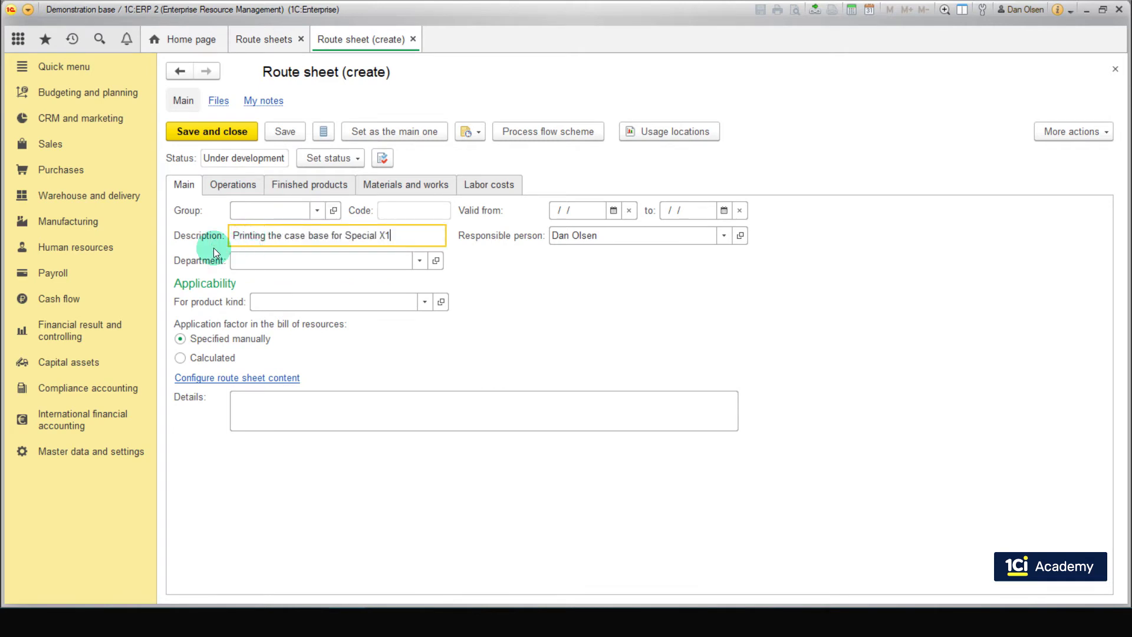
Step: Assign the route sheet to the Workshop 2 department from the company structure
left_click(422, 264)
left_click(260, 313)
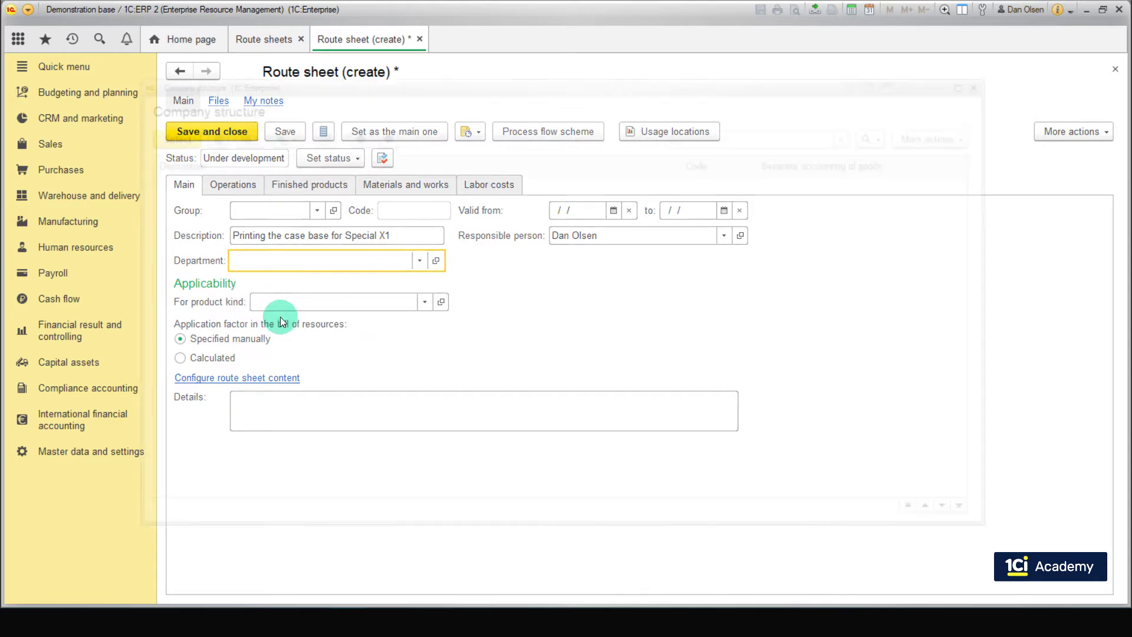
double_click(215, 418)
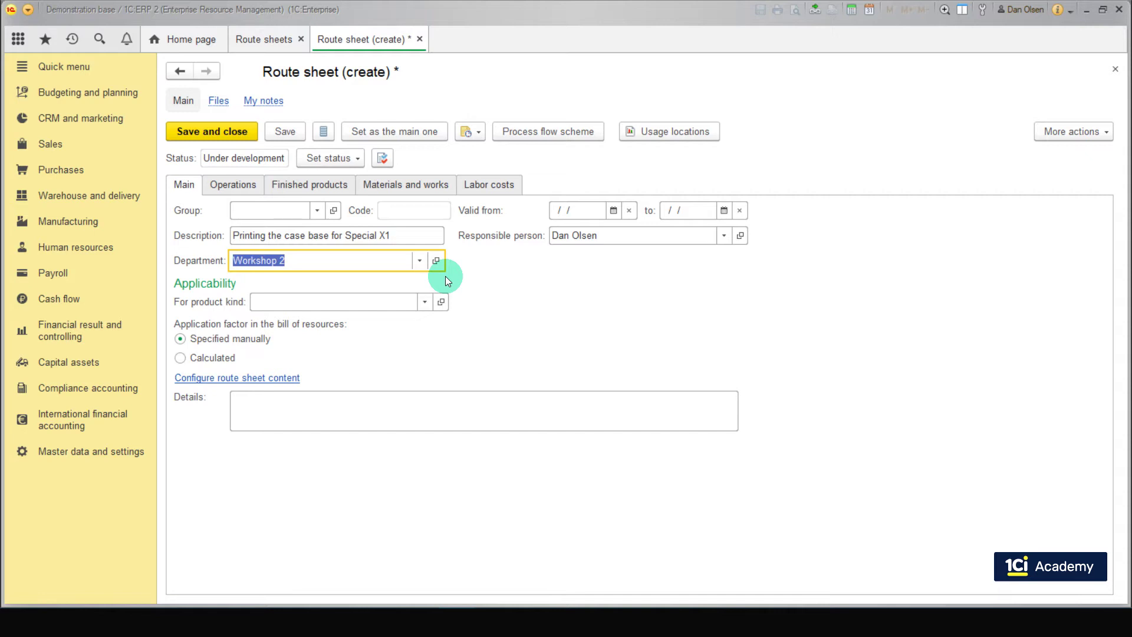
Step: Set the route sheet's applicable product kind to Case materials and save the route sheet
left_click(425, 302)
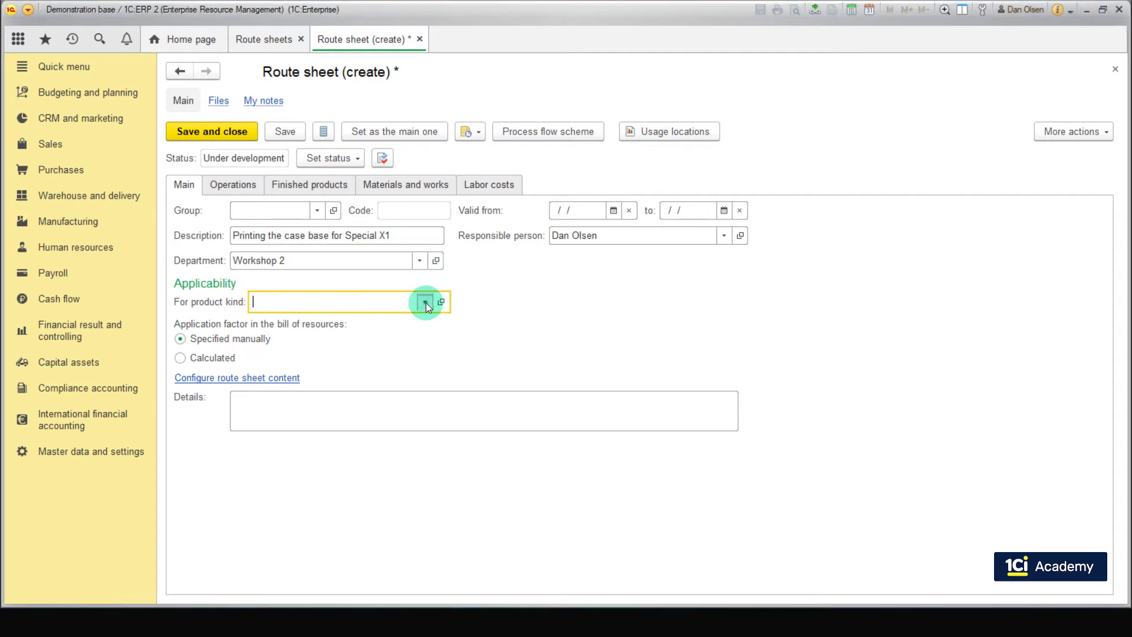
left_click(272, 401)
double_click(397, 232)
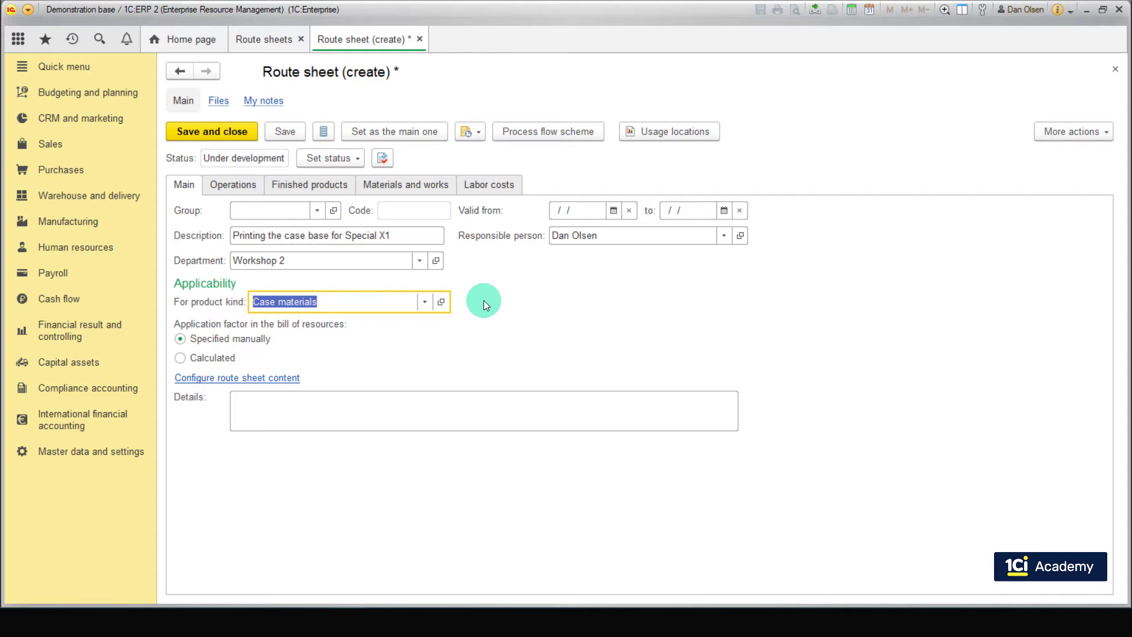
key("Tab")
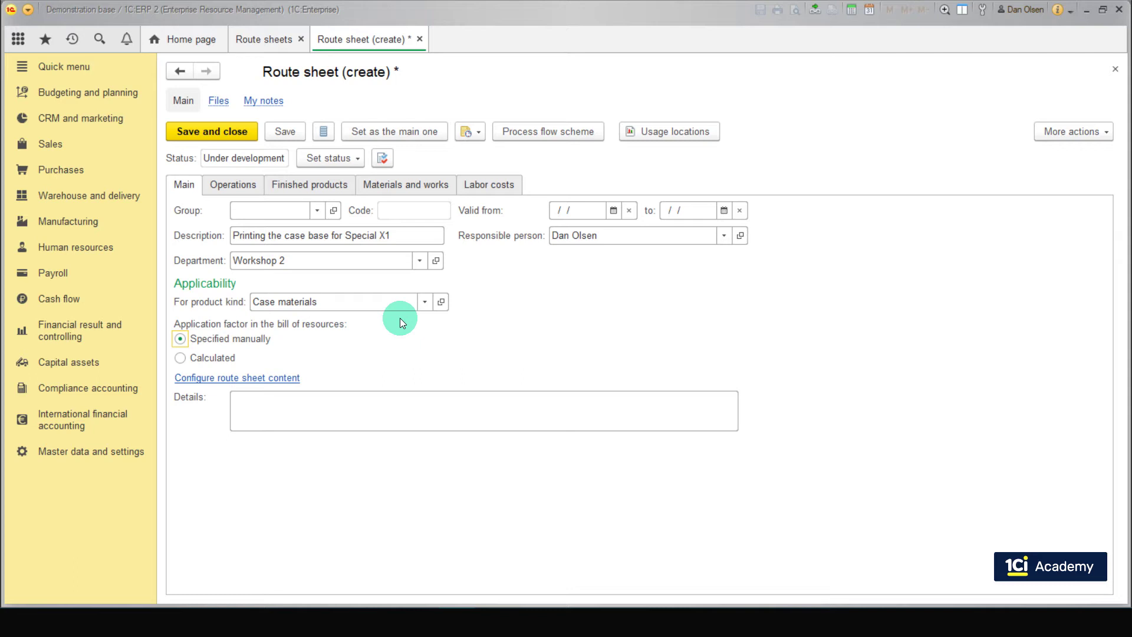
left_click(389, 306)
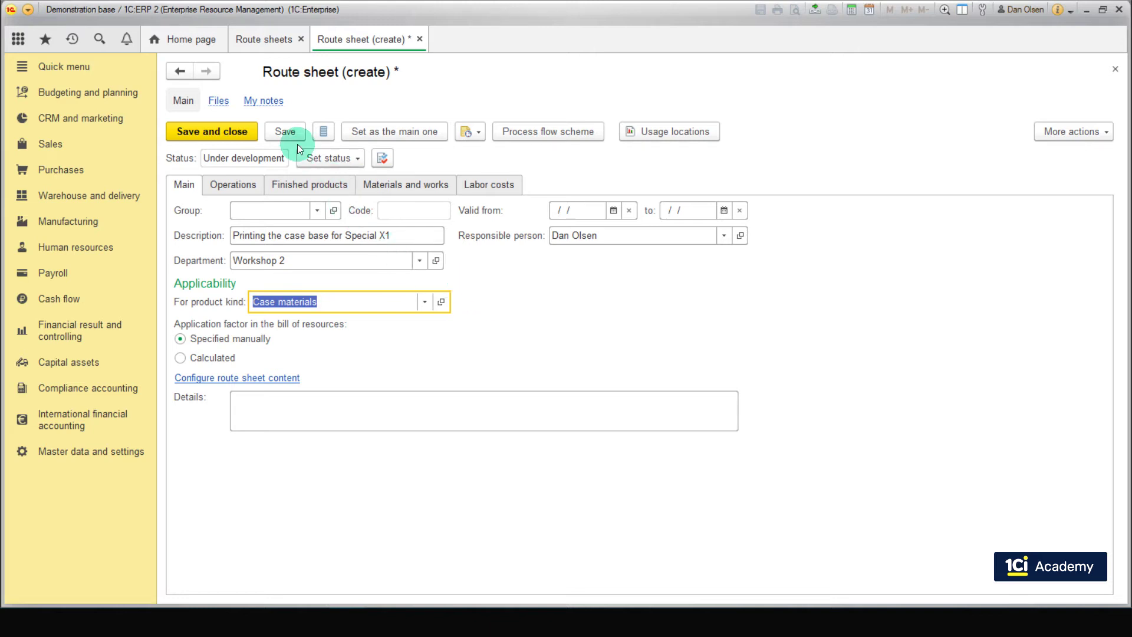
left_click(284, 131)
Step: Add a new operation to the route sheet with "Preparing for printing" as the work to perform
left_click(250, 185)
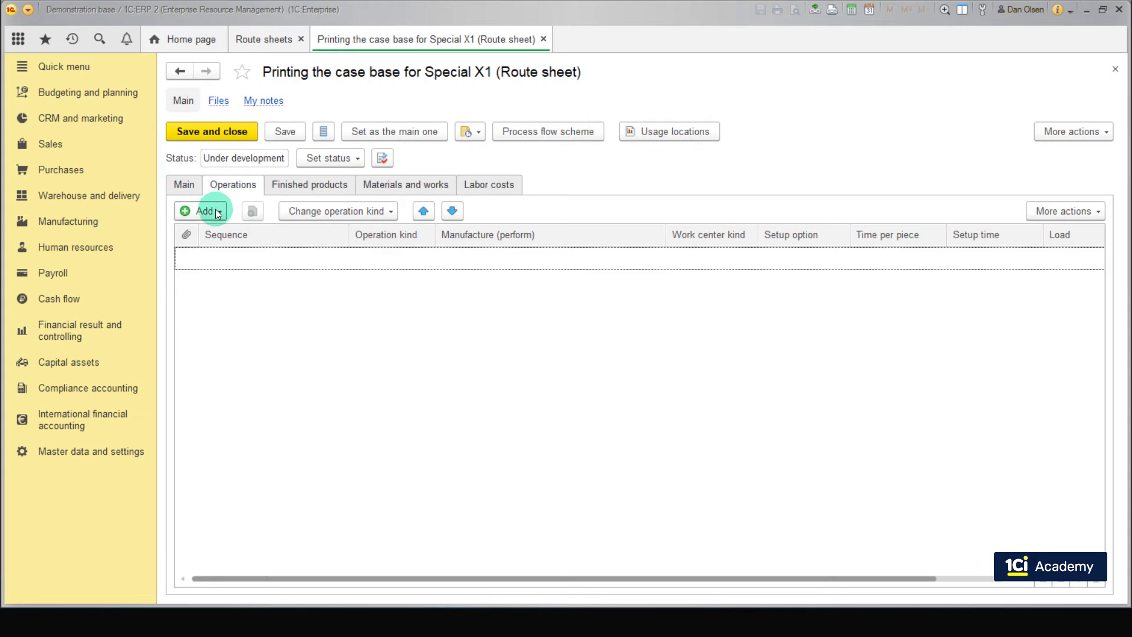
left_click(218, 214)
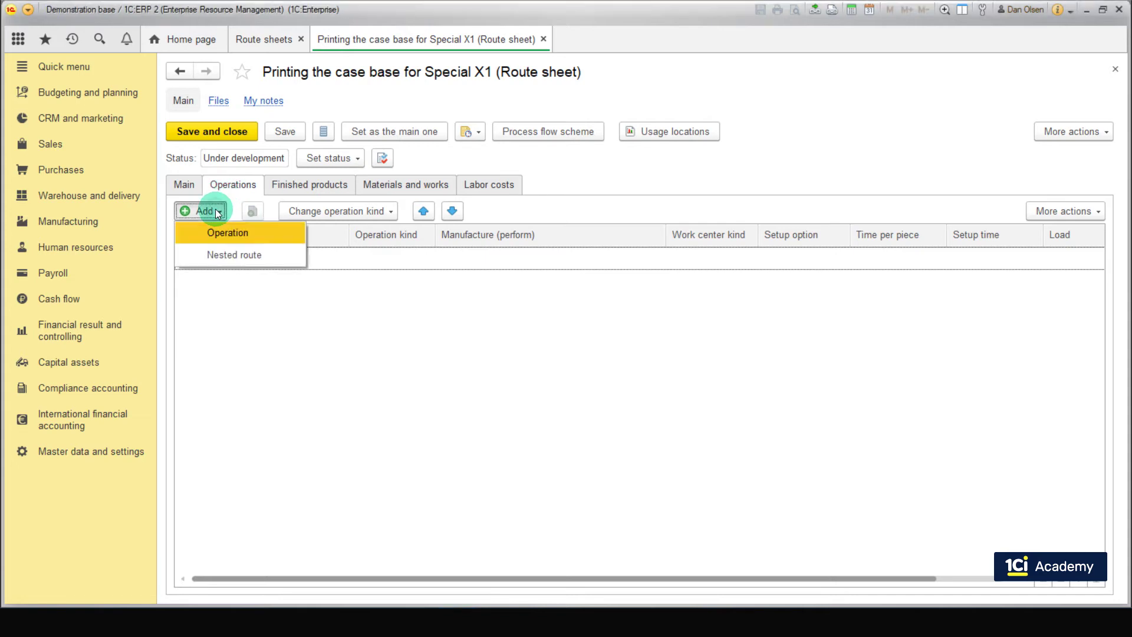
left_click(236, 235)
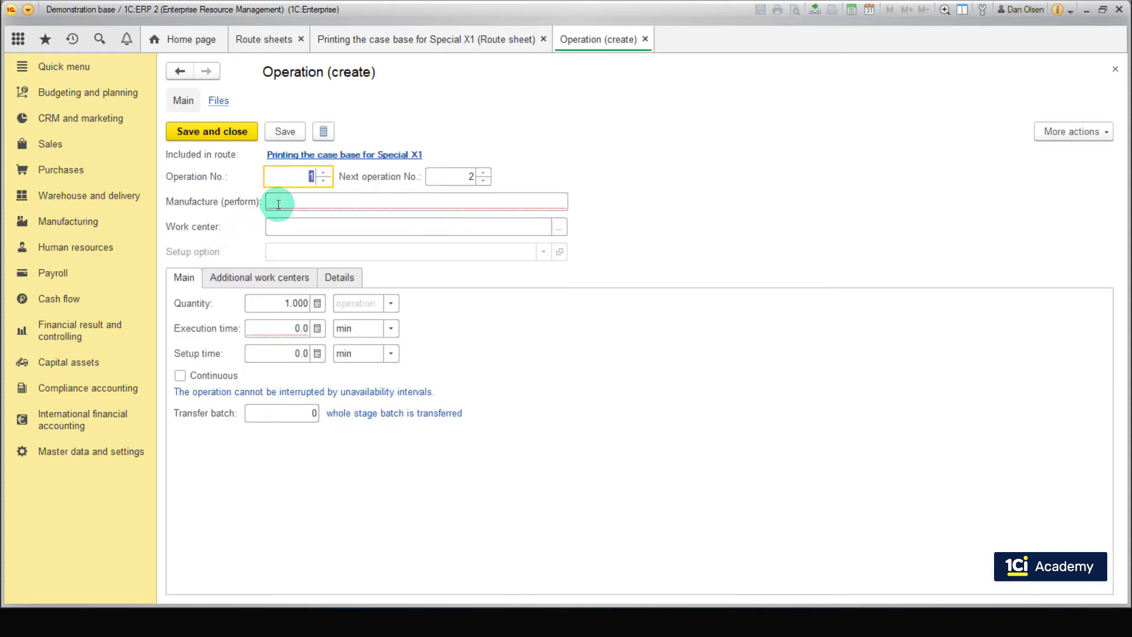
left_click(276, 202)
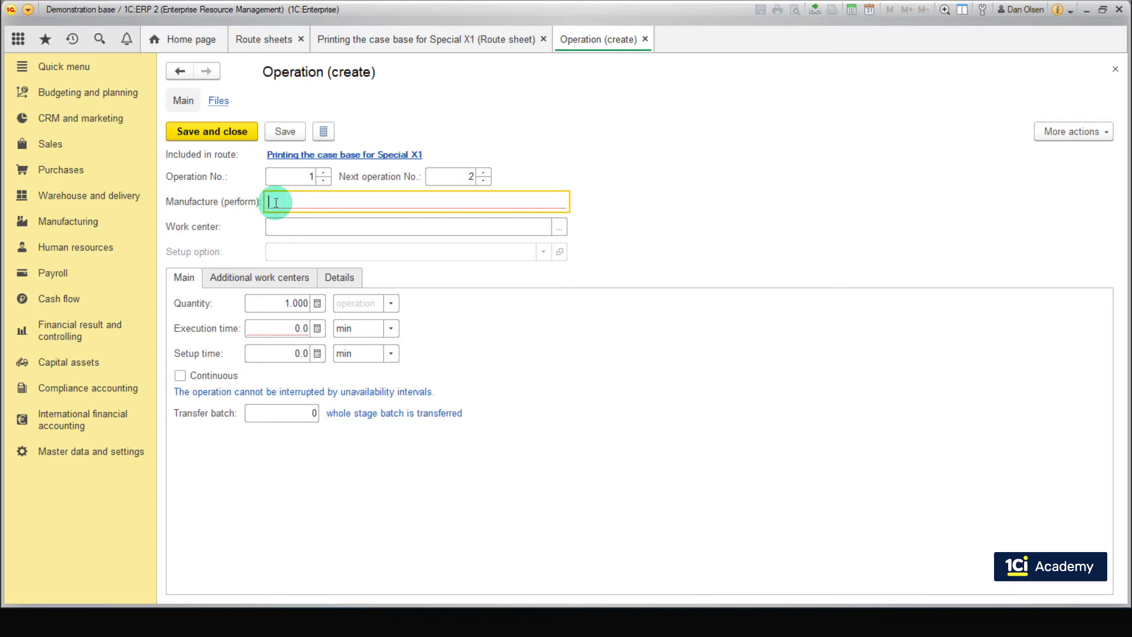
type("Preparing for printing")
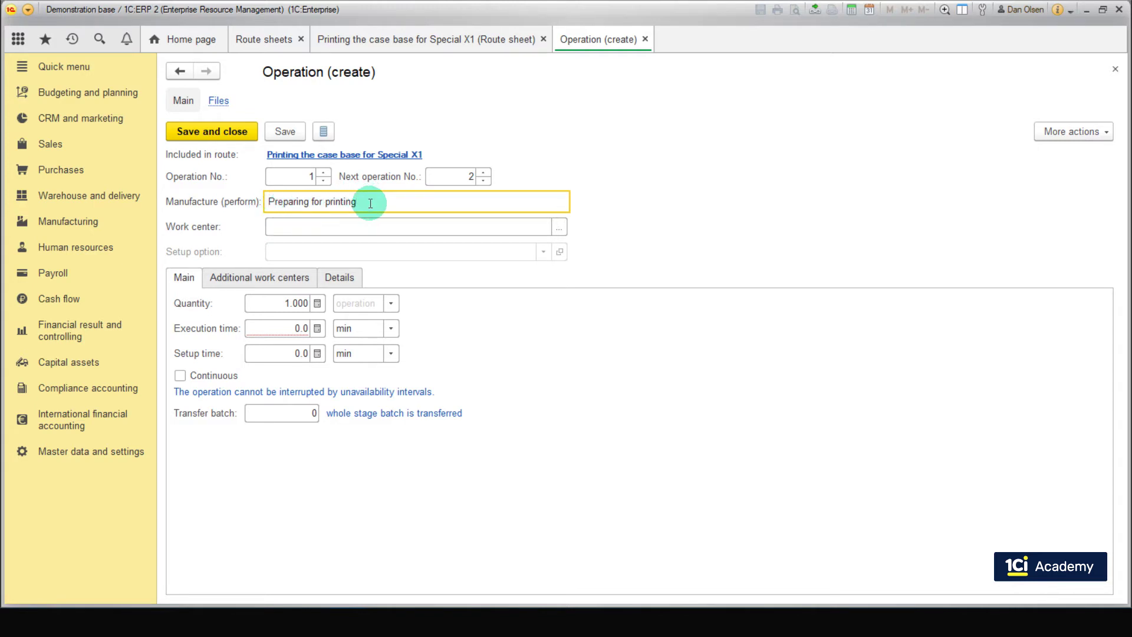
key("Tab")
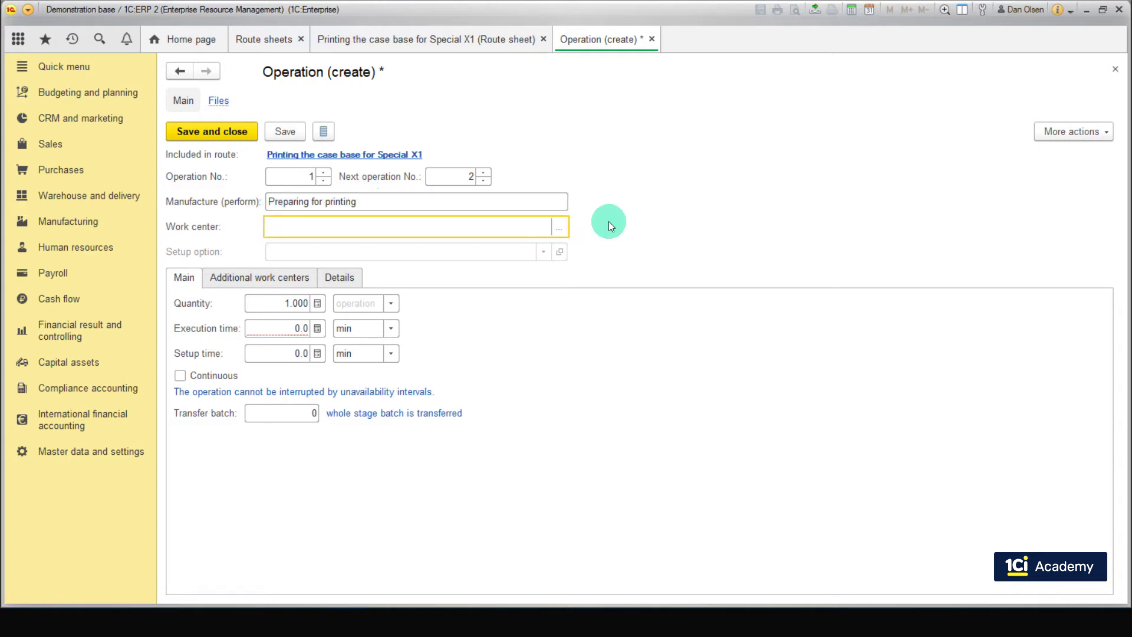
Step: Assign the work center kind 3D printers to the Preparing for printing operation
left_click(563, 229)
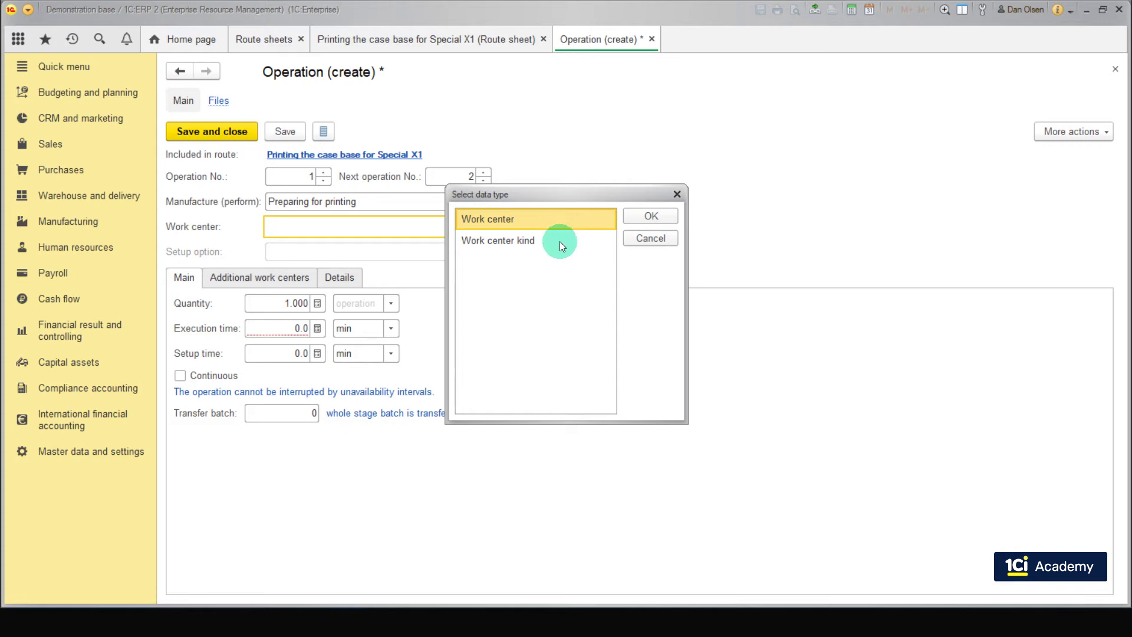
left_click(567, 242)
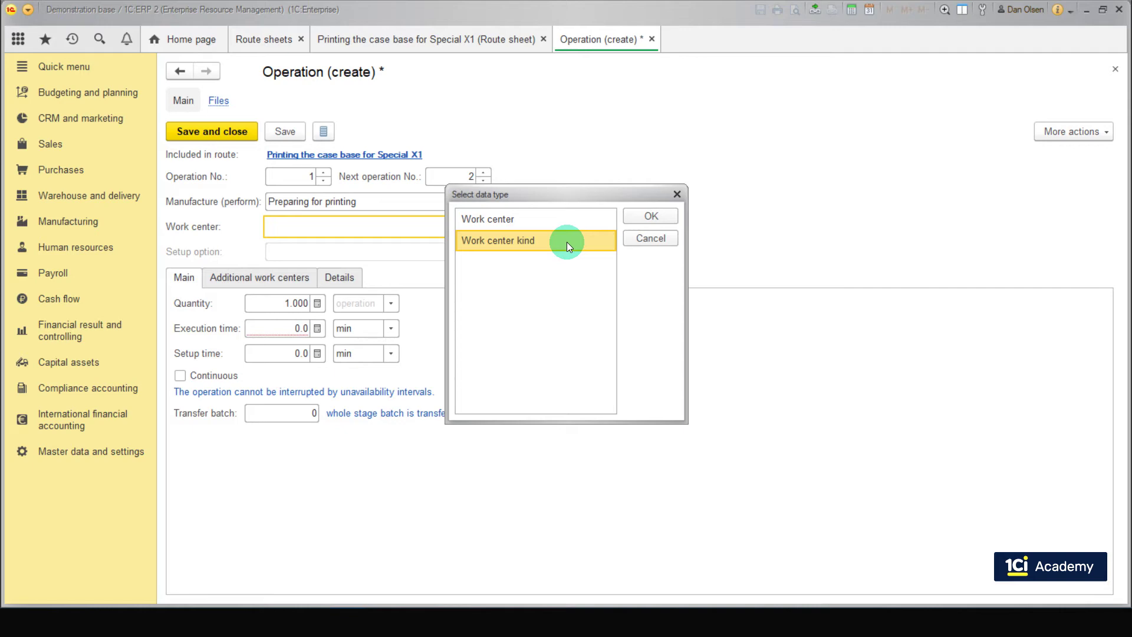
left_click(651, 216)
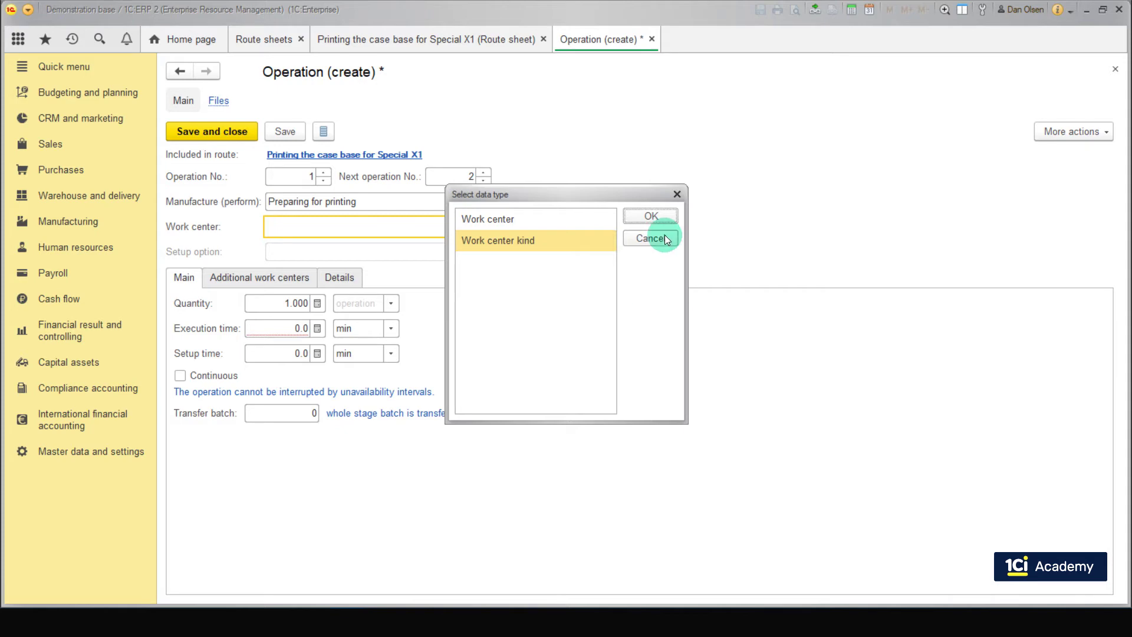
left_click(671, 216)
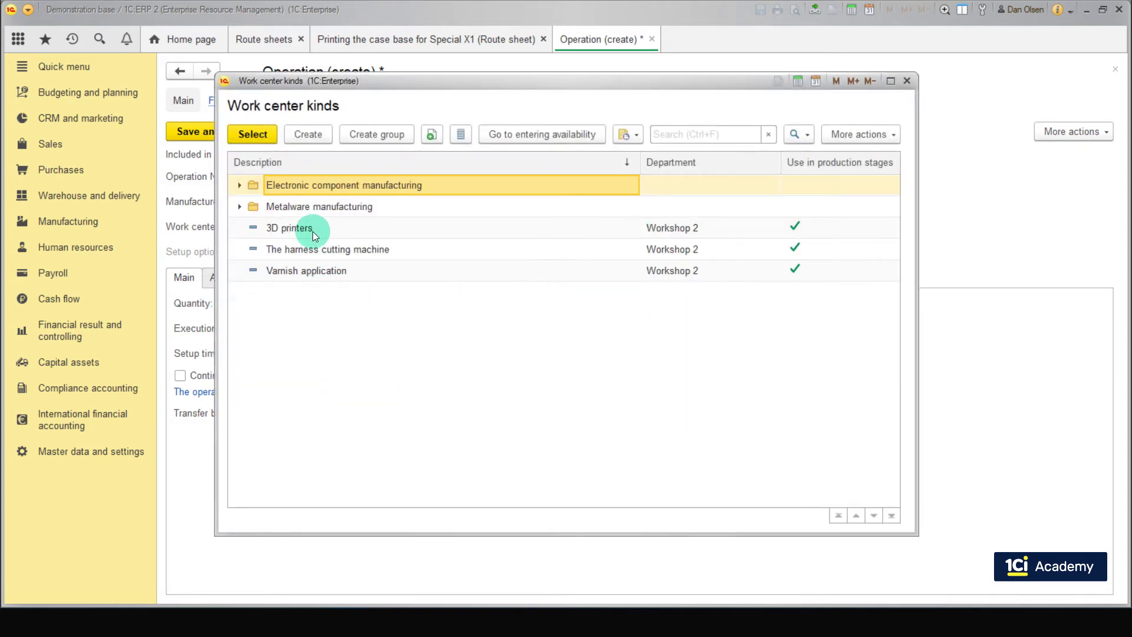
double_click(313, 230)
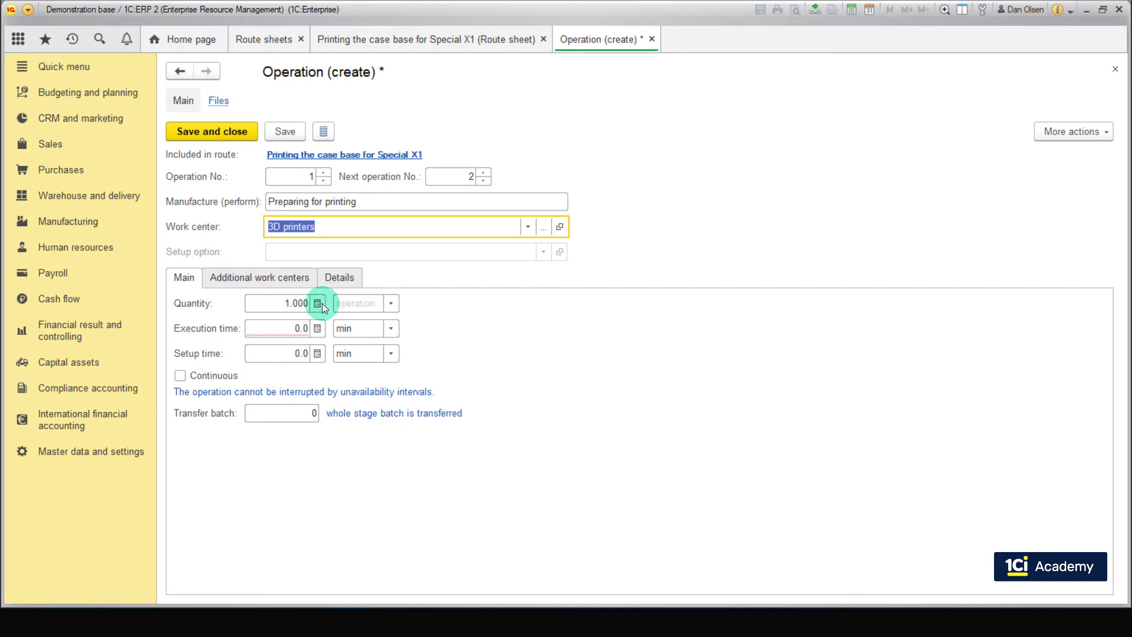
Step: Set the operation's execution time to 3 minutes, then save and close the operation
left_click(296, 327)
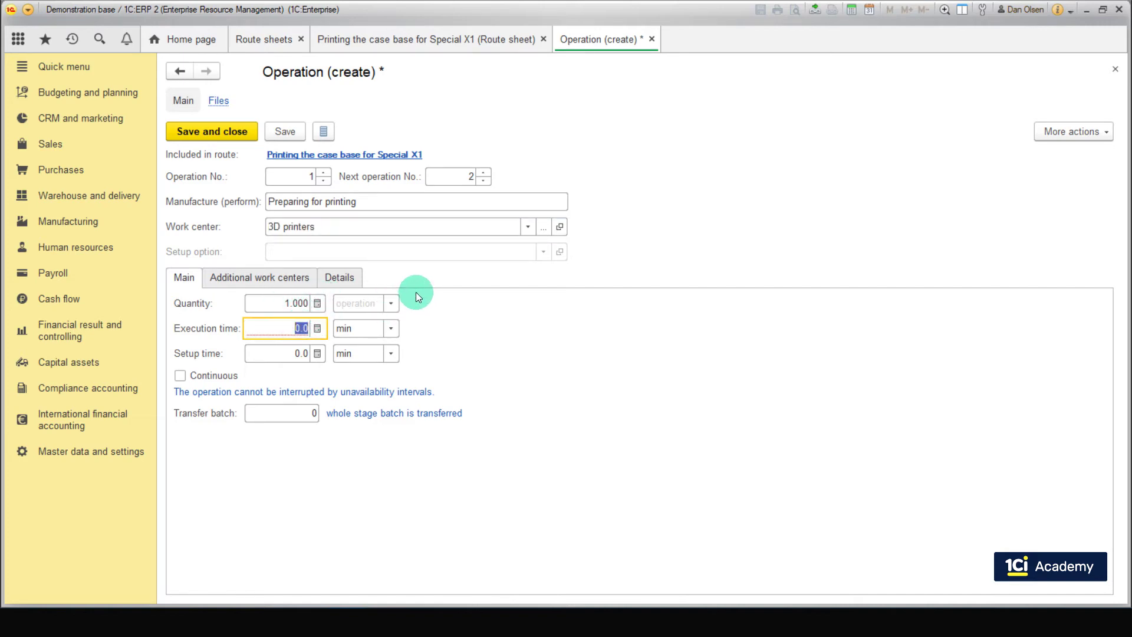
type("3")
key("ctrl+s")
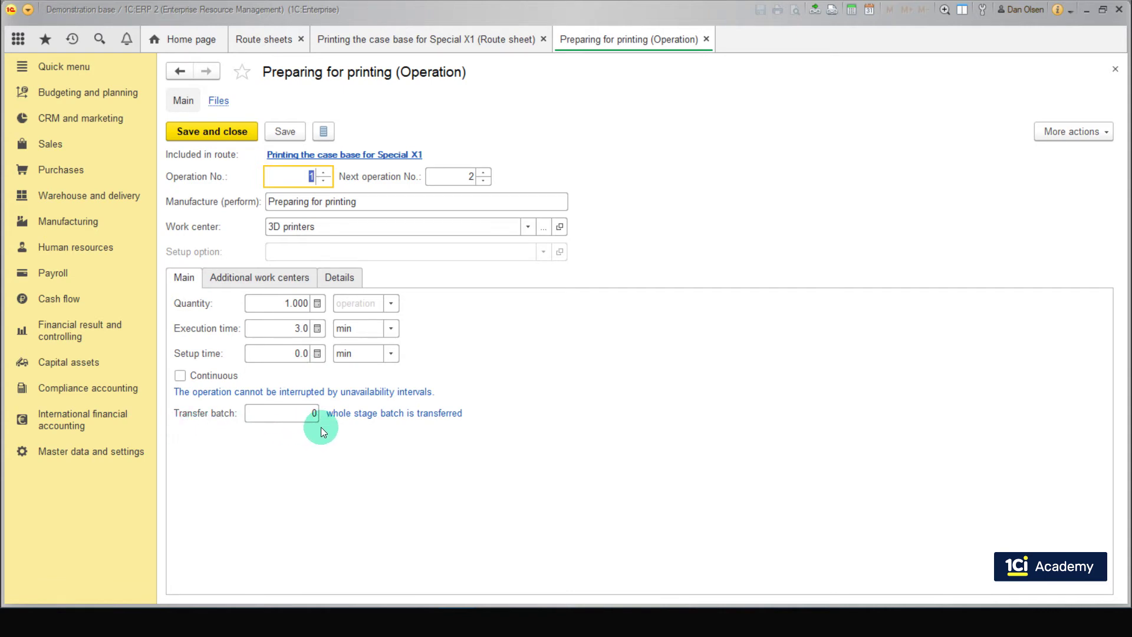
left_click(177, 136)
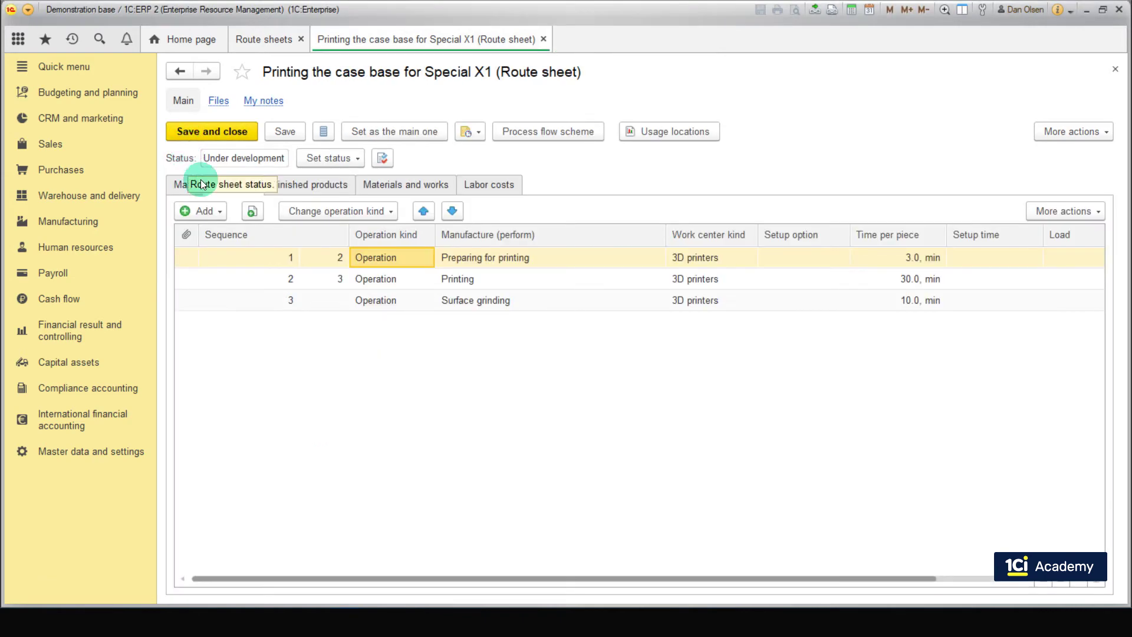
Step: Review the Printing and Surface grinding operations, opening Surface grinding to check its next operation number
left_click(351, 280)
left_click(352, 300)
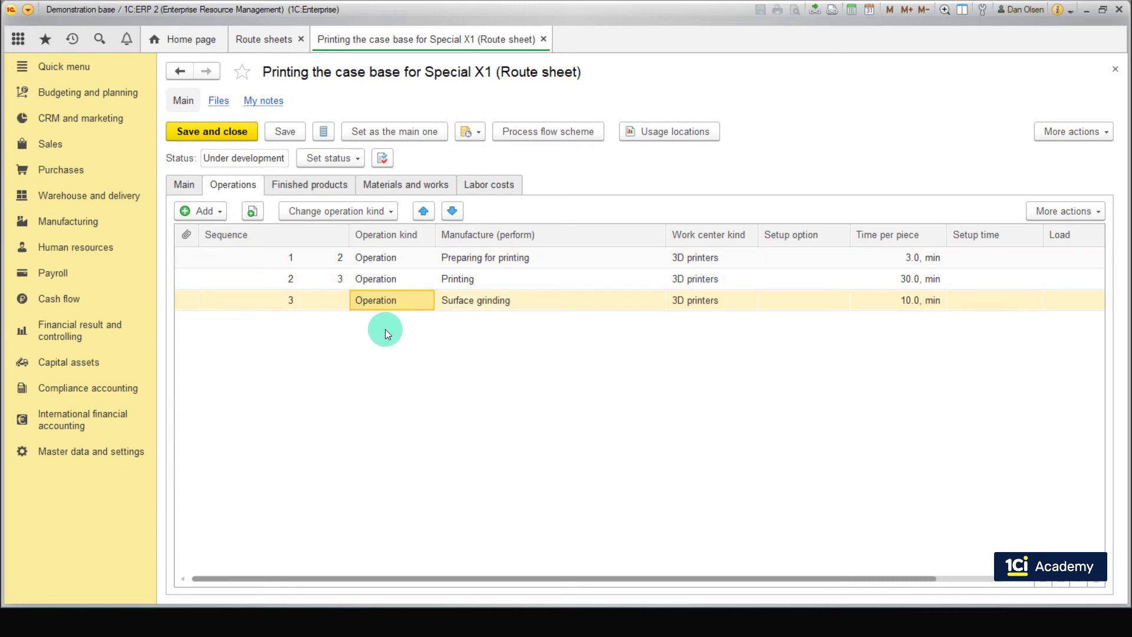
left_click(637, 285)
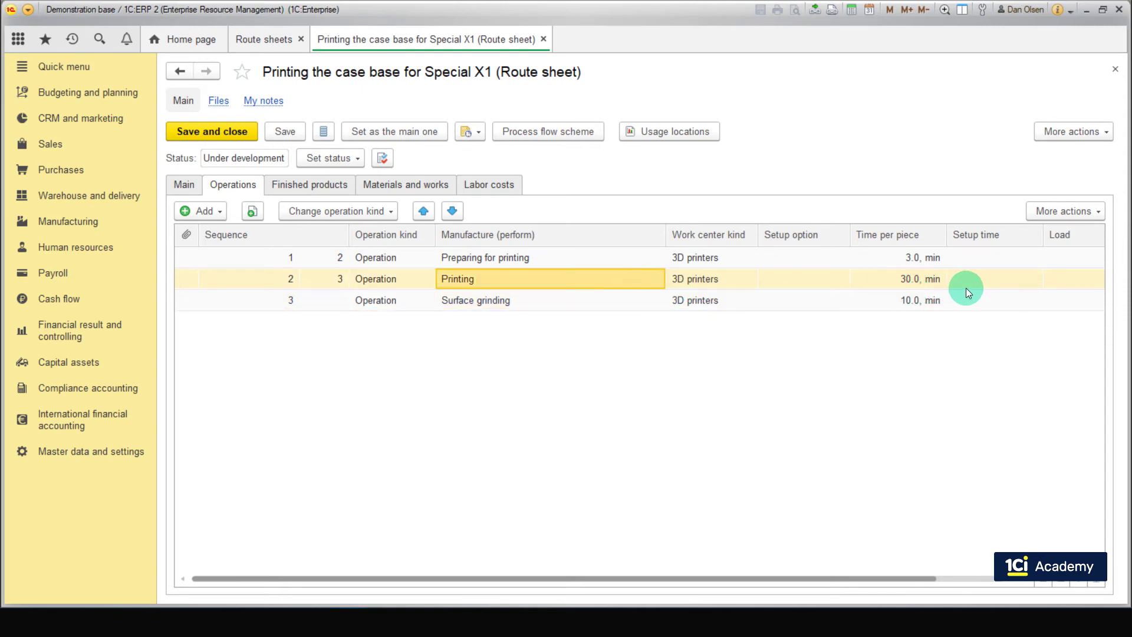
left_click(610, 305)
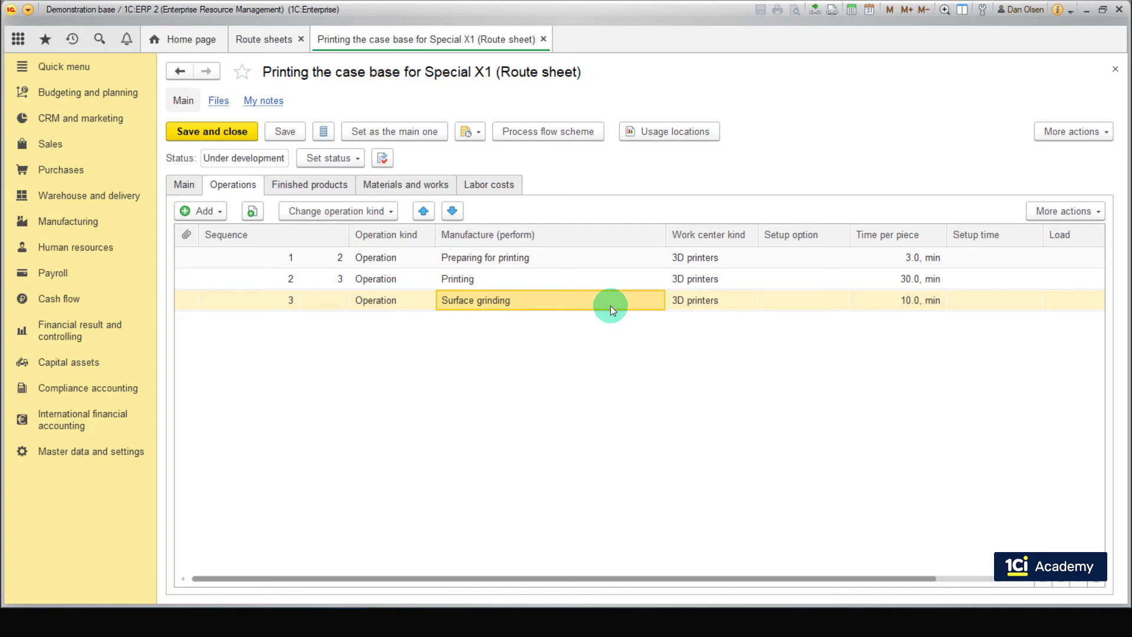
double_click(610, 305)
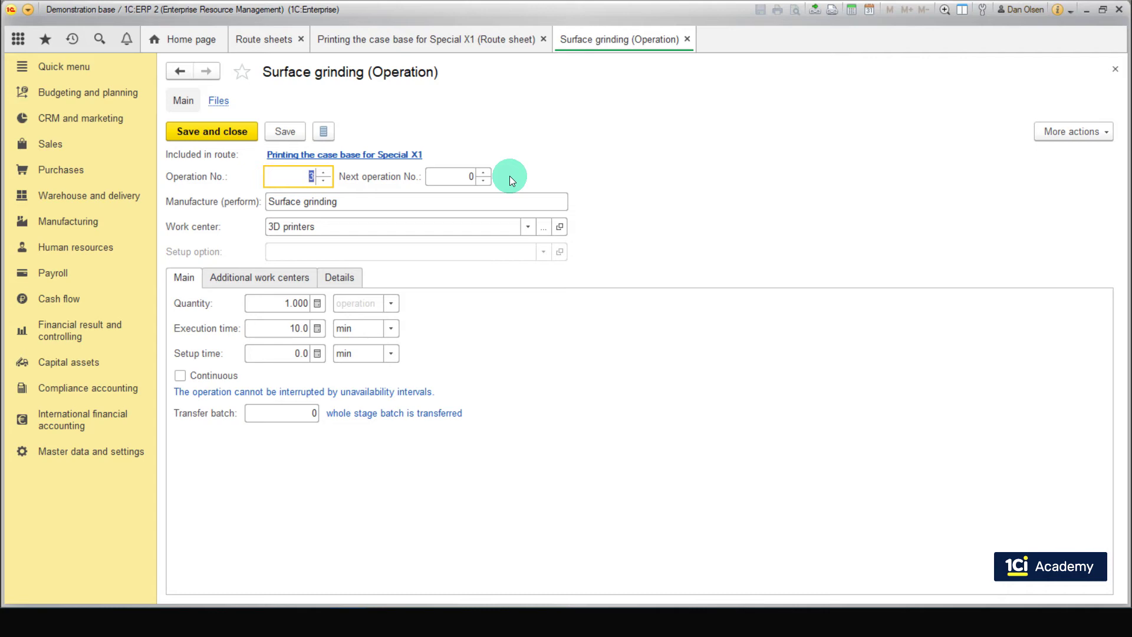
key("Tab")
left_click(693, 39)
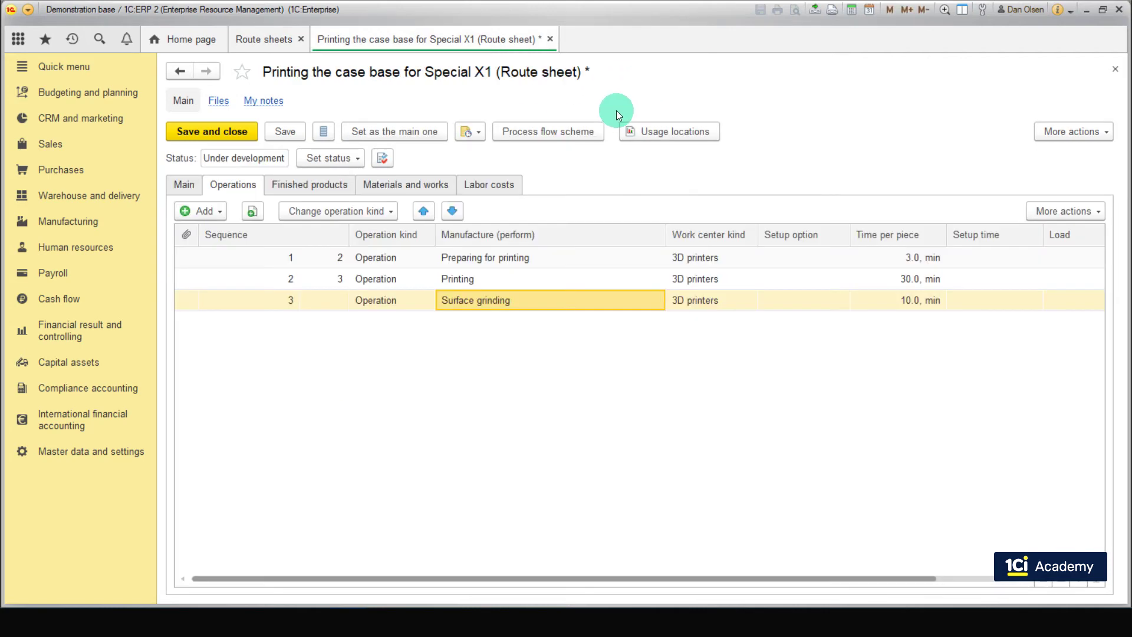
Step: Add Case base Special X1 without varnish to the route sheet's finished products
left_click(327, 185)
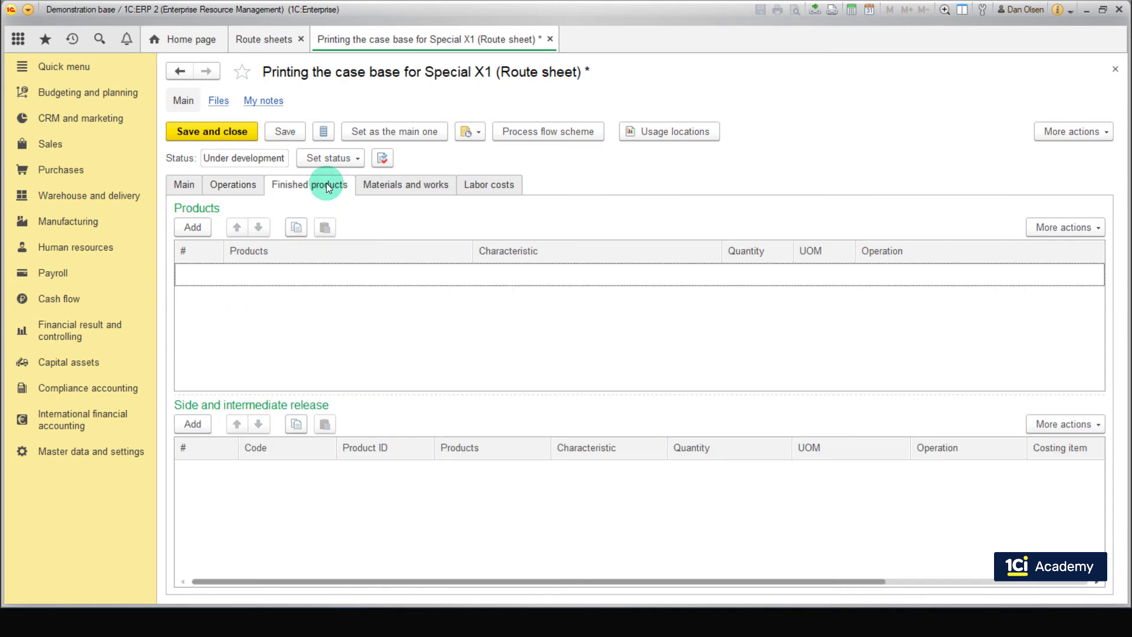
left_click(198, 227)
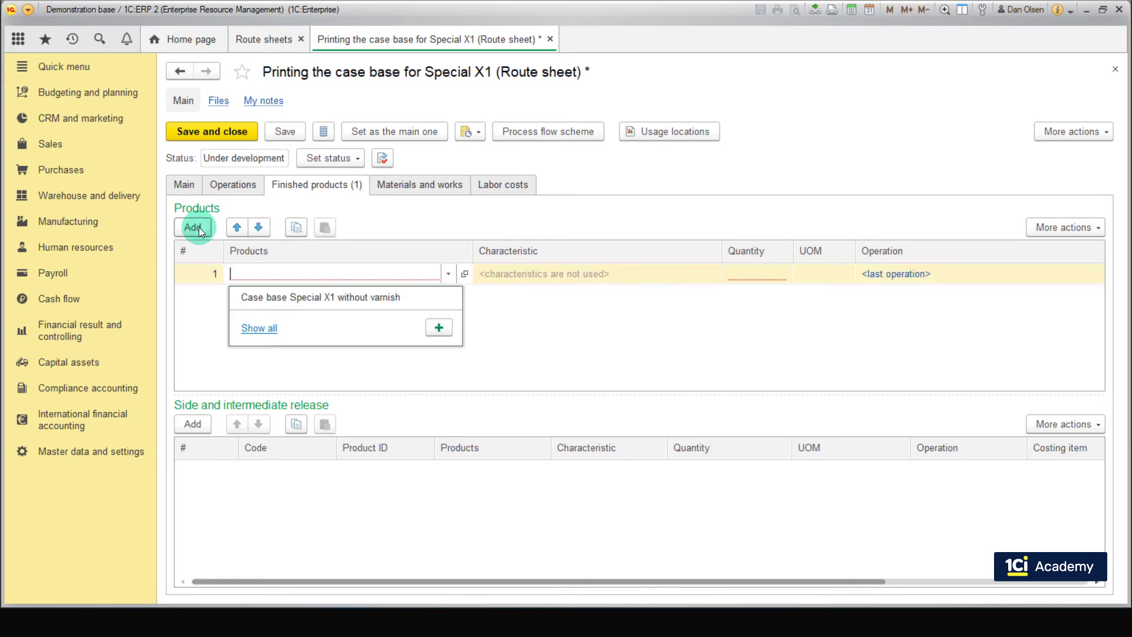
left_click(260, 328)
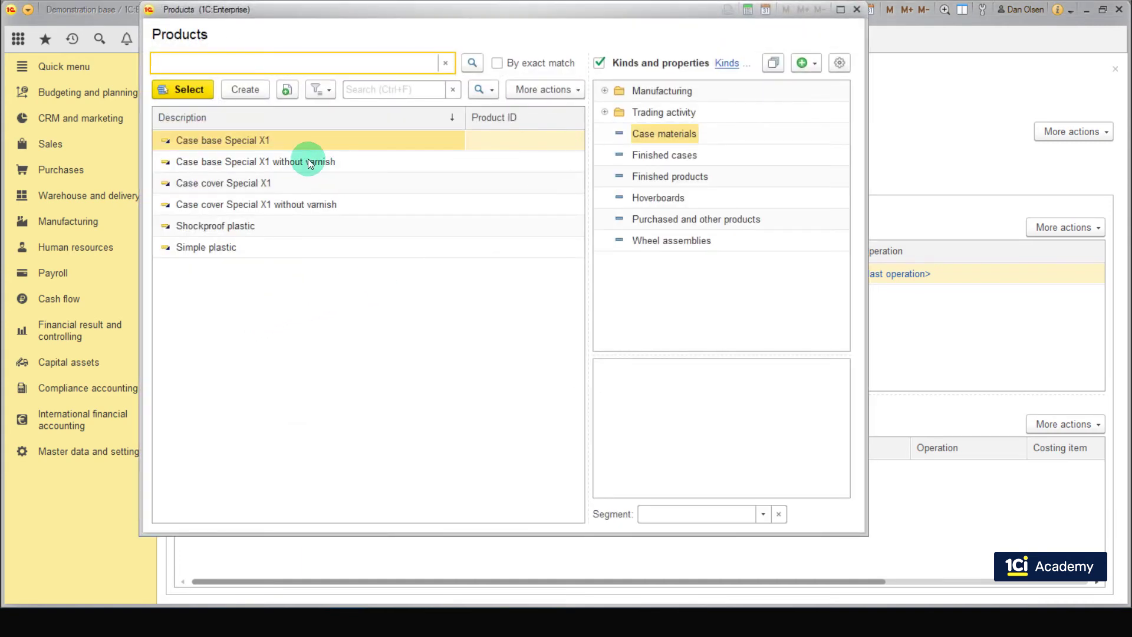
left_click(310, 163)
left_click(184, 89)
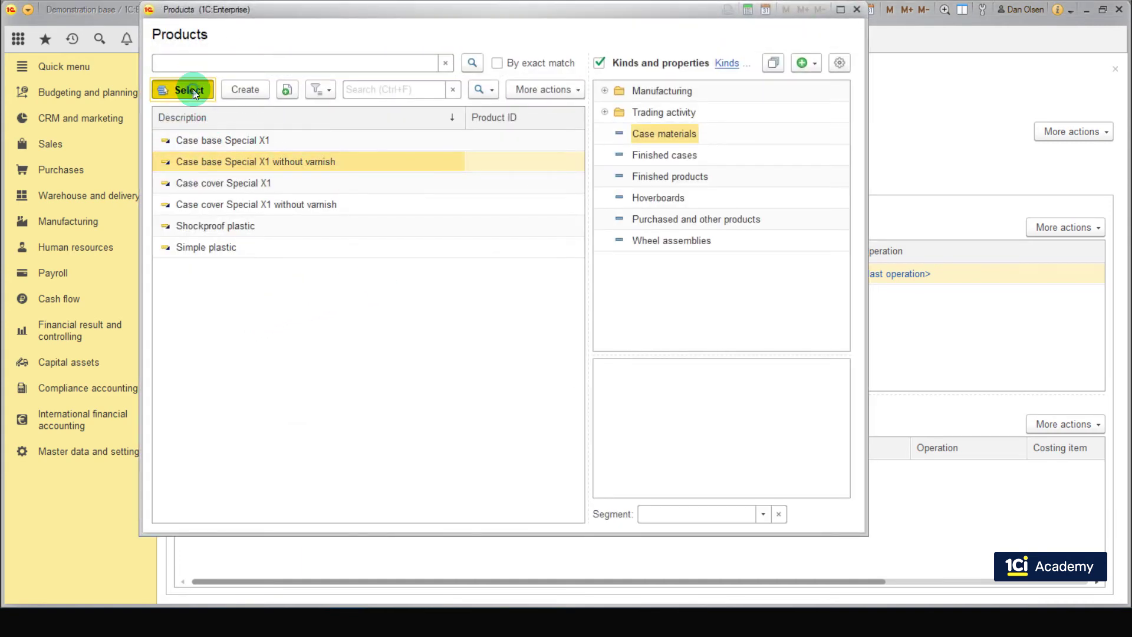
Step: Set the finished product's quantity to 1 and assign Surface grinding as its operation
left_click(750, 273)
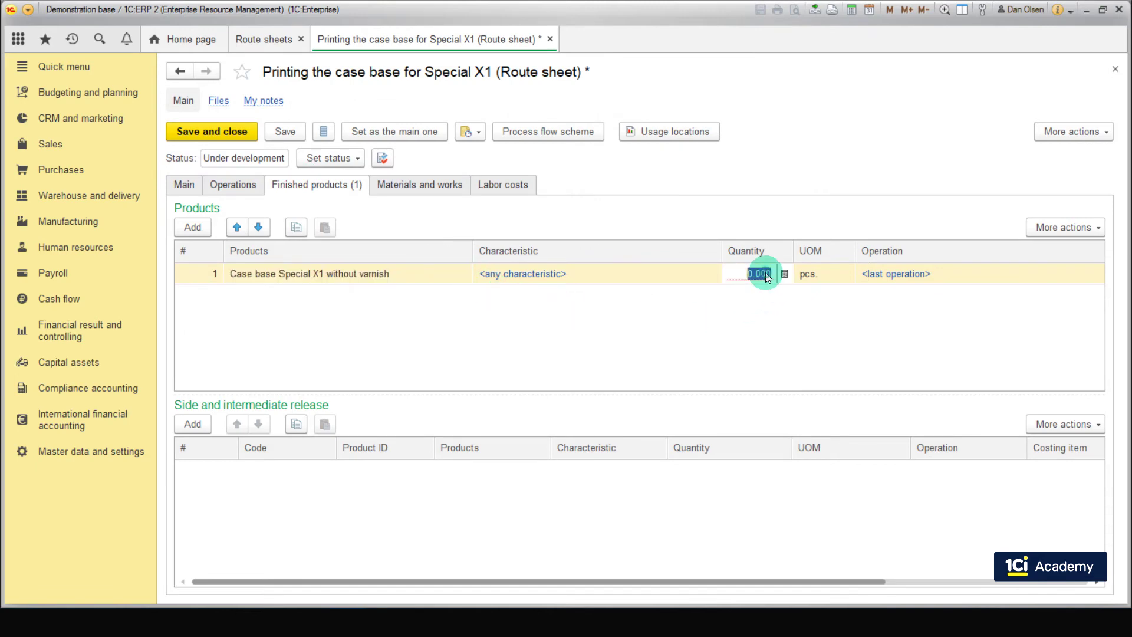
left_click(976, 271)
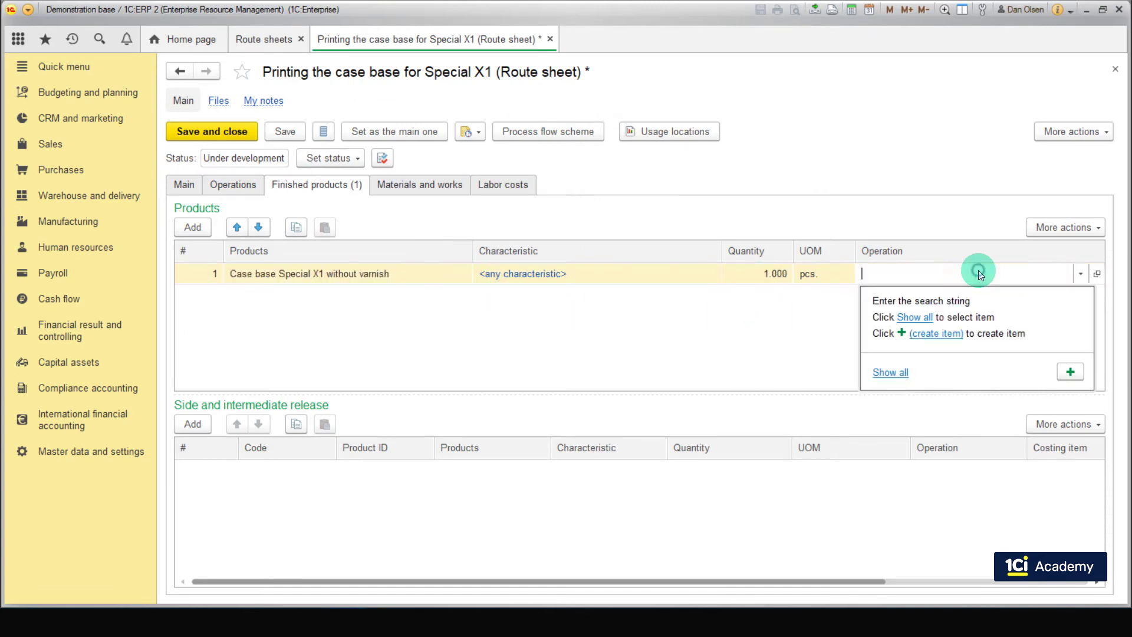
left_click(906, 375)
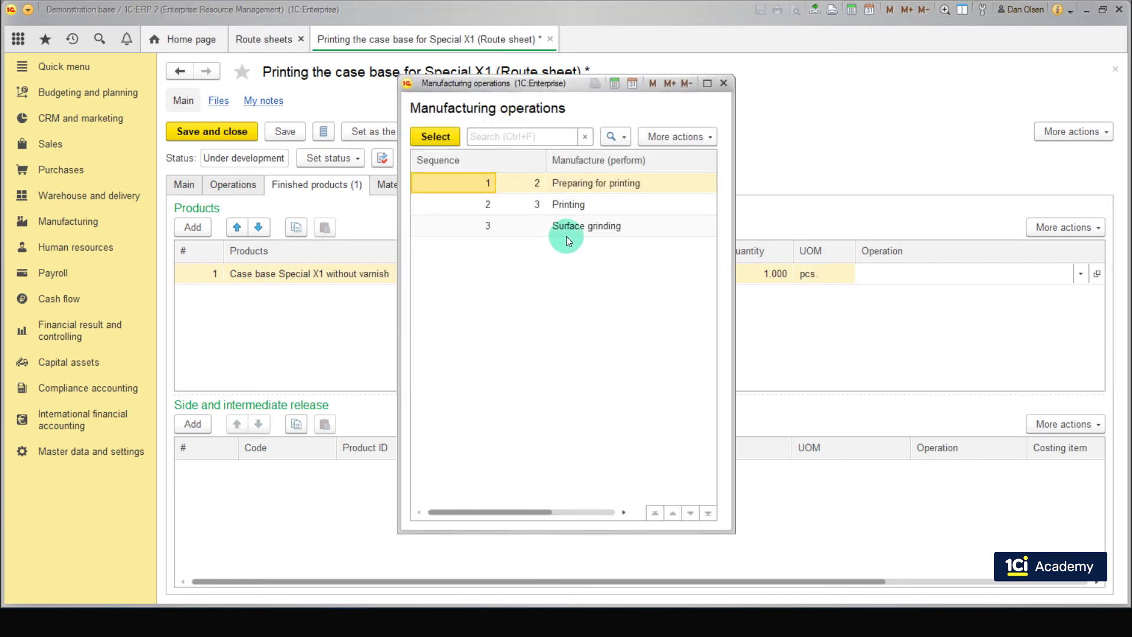
left_click(572, 241)
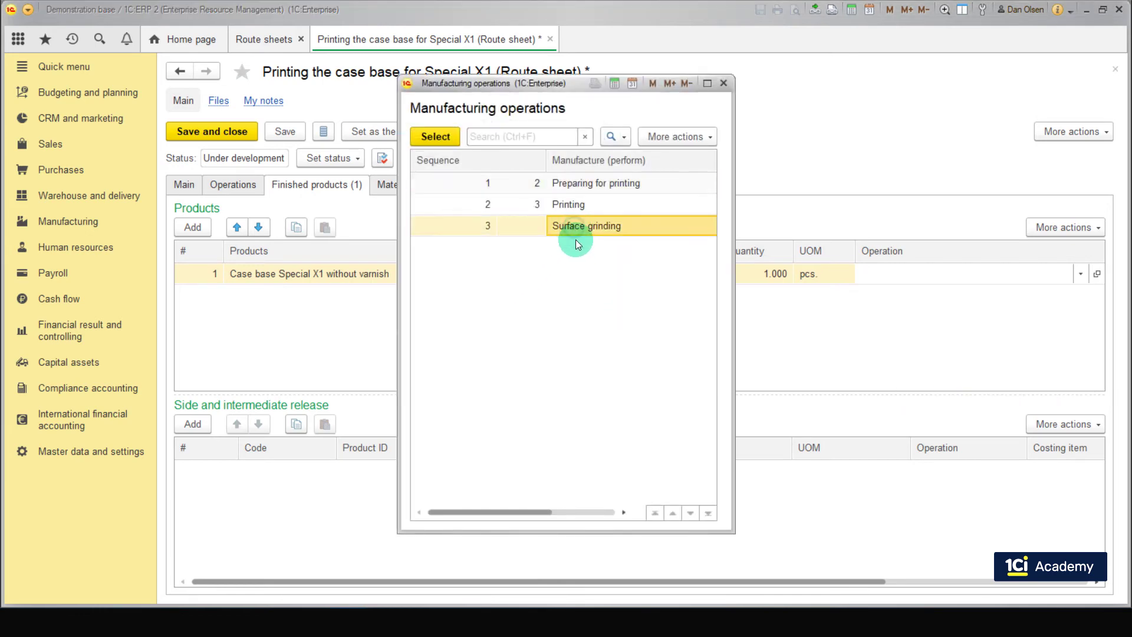
left_click(432, 136)
key("Return")
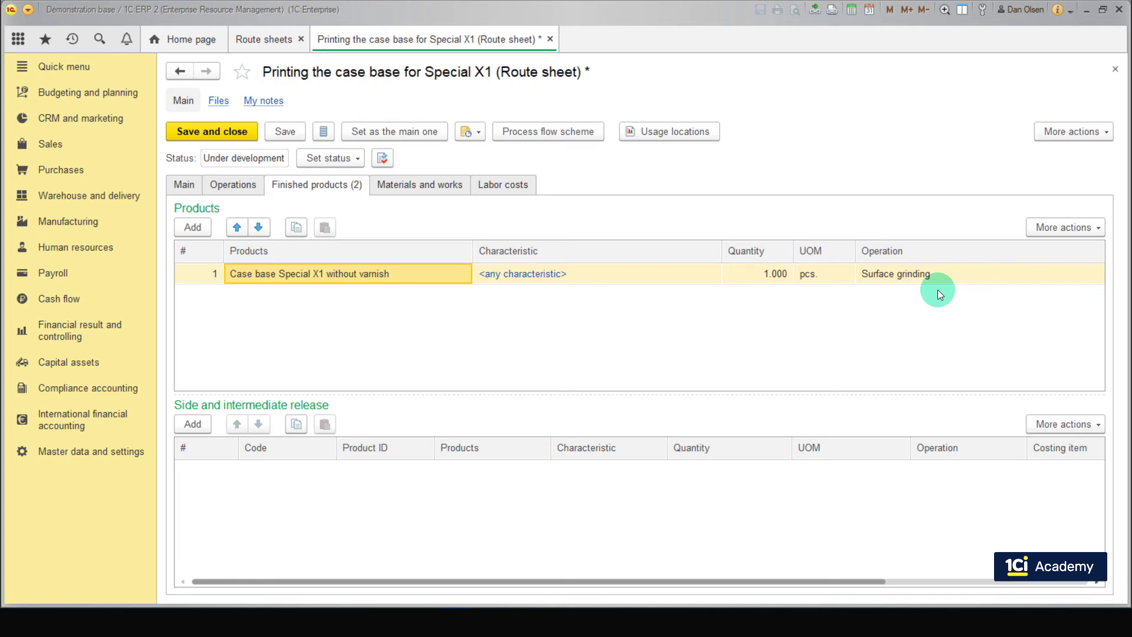
Step: View the route sheet's materials and works, and open the Costing items list in the manufacturing master data
left_click(451, 186)
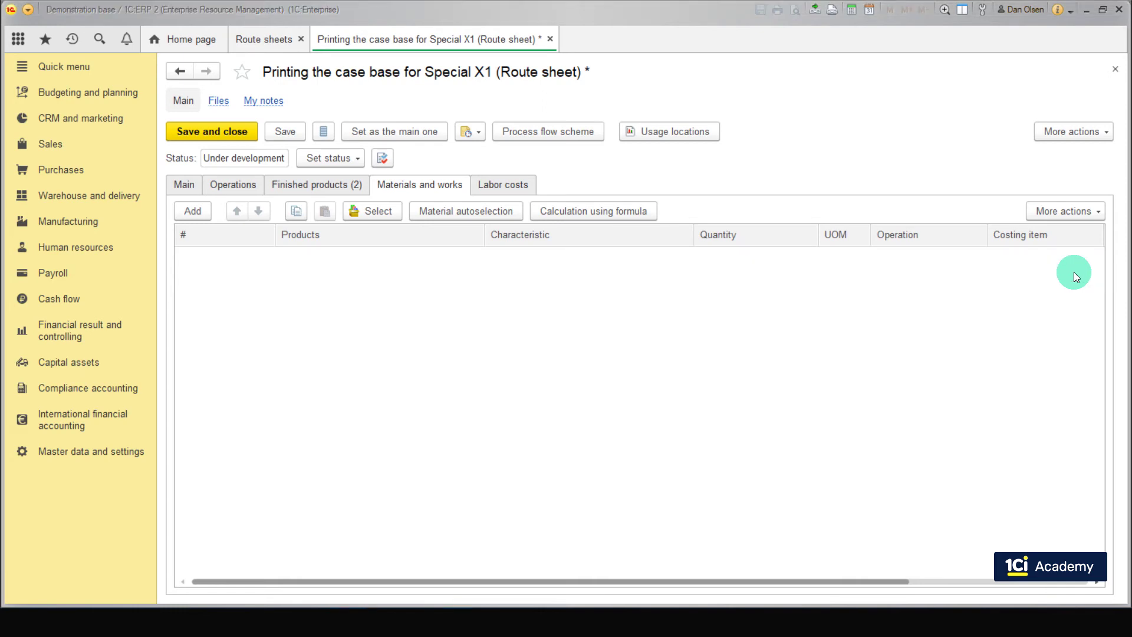
left_click(97, 224)
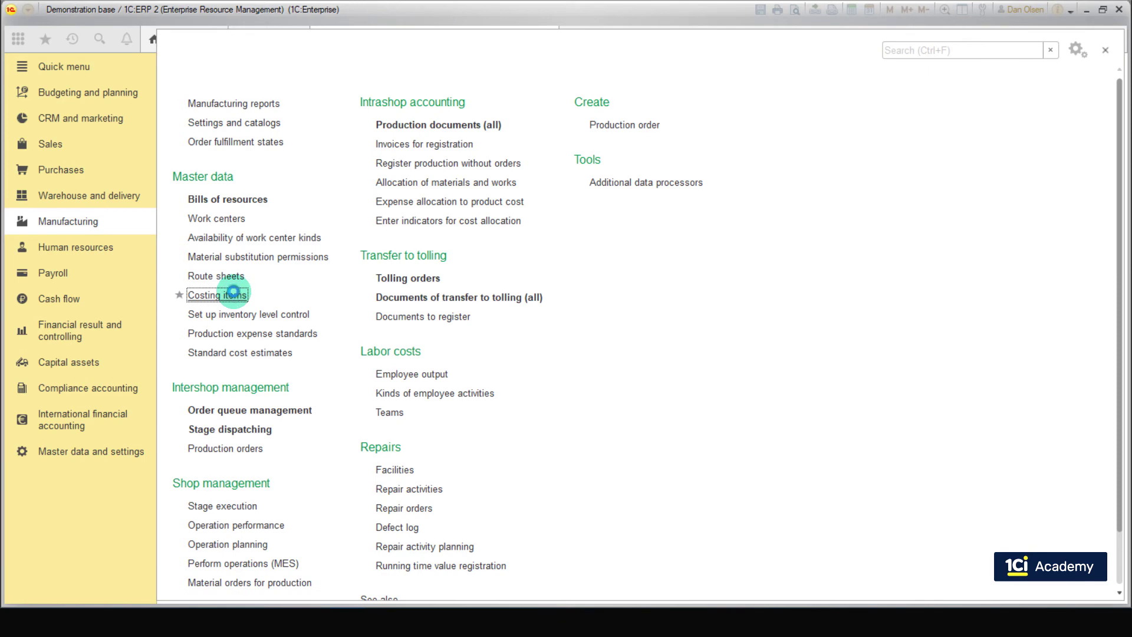
left_click(234, 293)
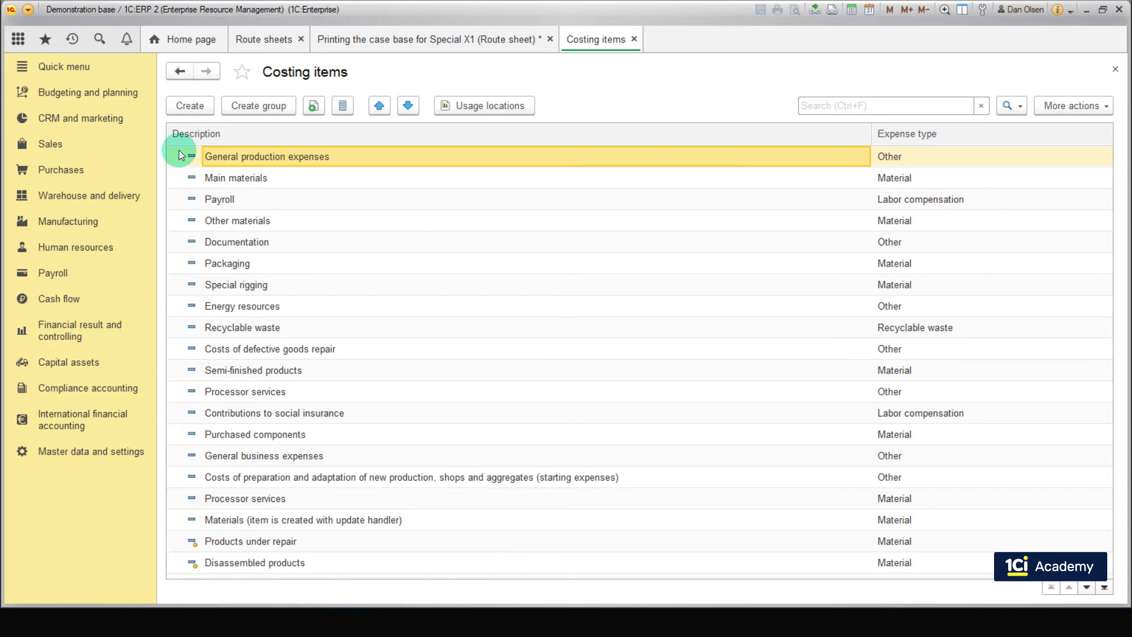
Step: Start a new costing item with the expense type Recyclable waste, discard it unsaved and close the costing items list
left_click(174, 114)
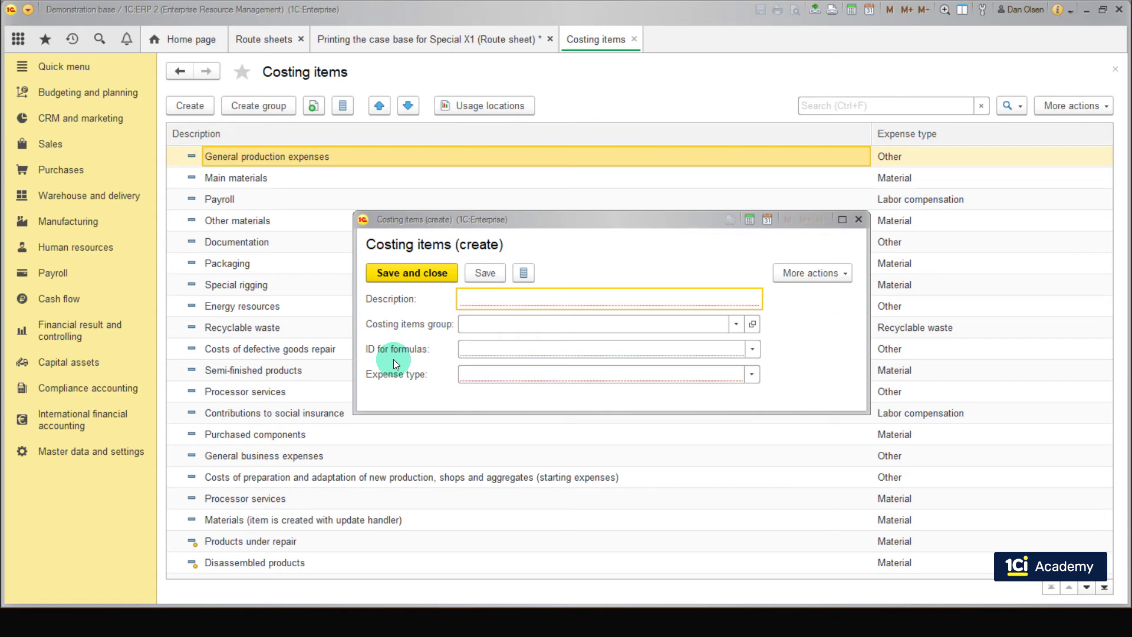
left_click(753, 374)
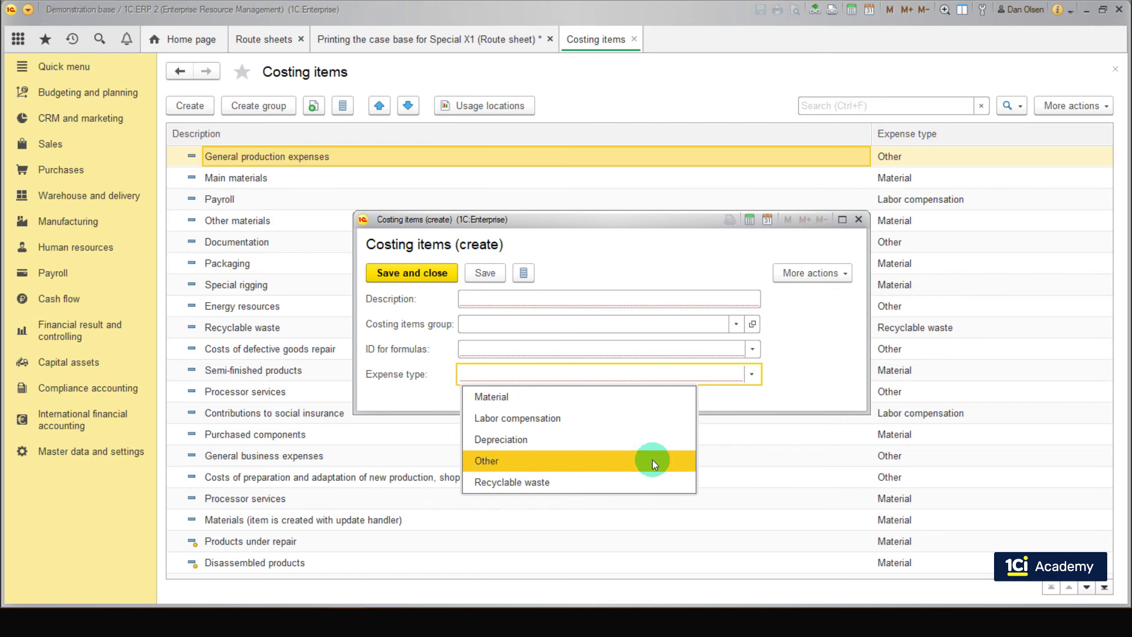
left_click(652, 481)
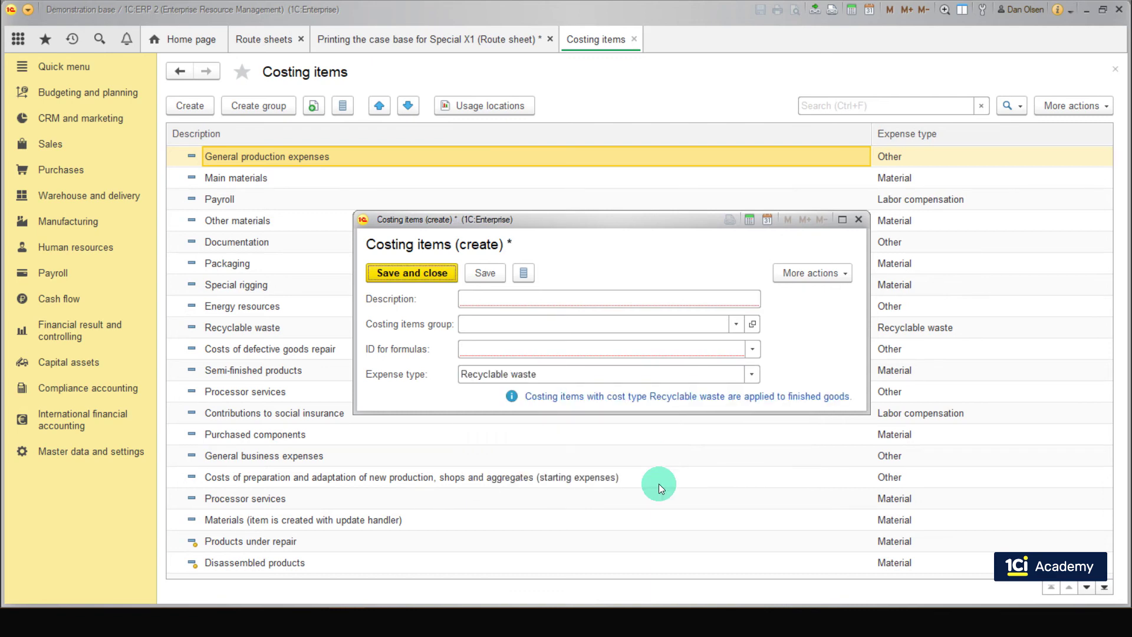
left_click(859, 219)
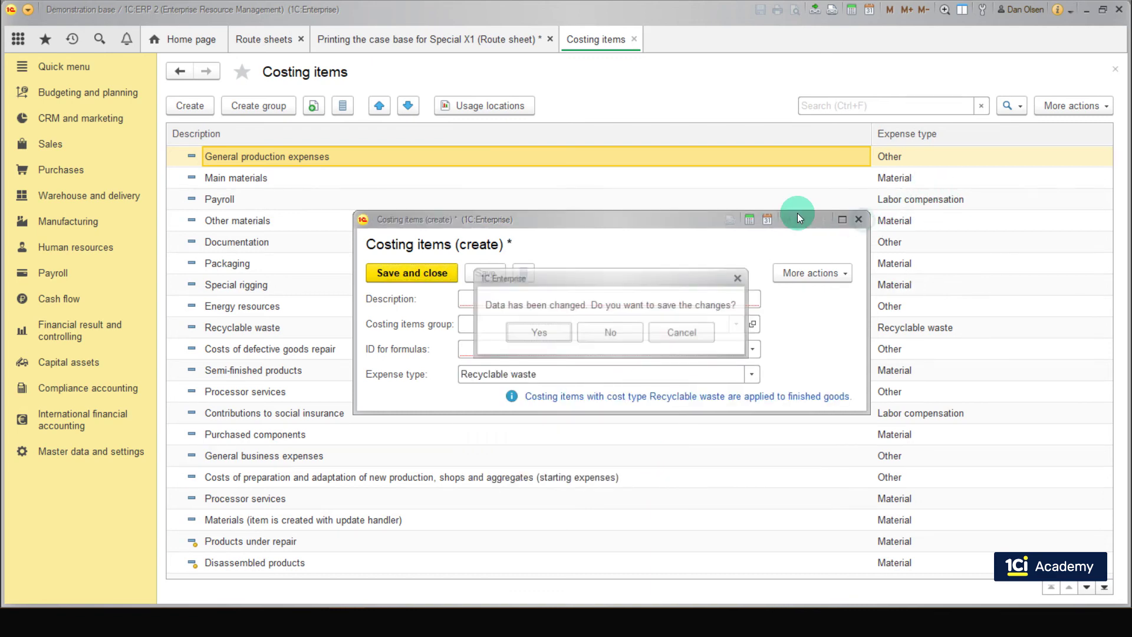
left_click(607, 332)
left_click(633, 39)
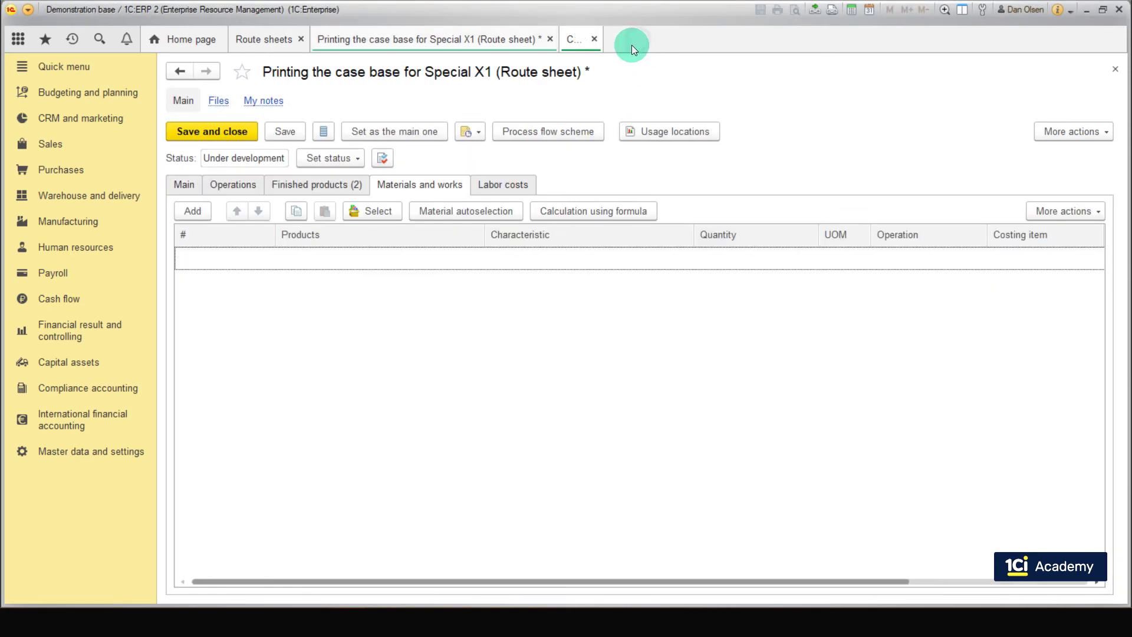
Step: Add Simple plastic to the route sheet's materials and works
left_click(194, 211)
left_click(305, 334)
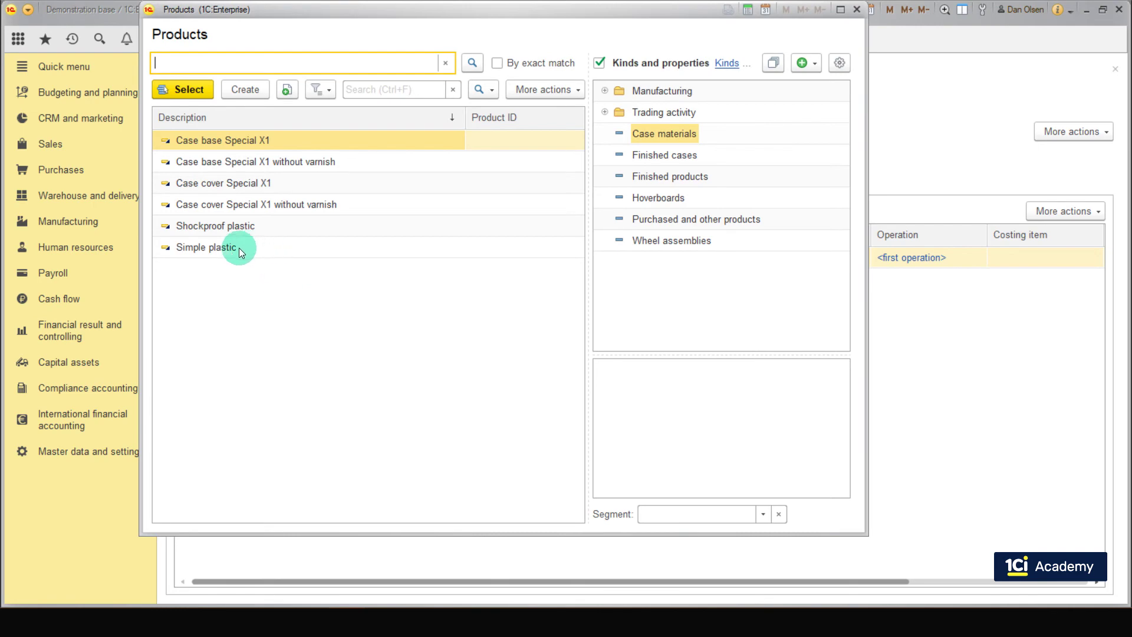
left_click(239, 248)
left_click(177, 90)
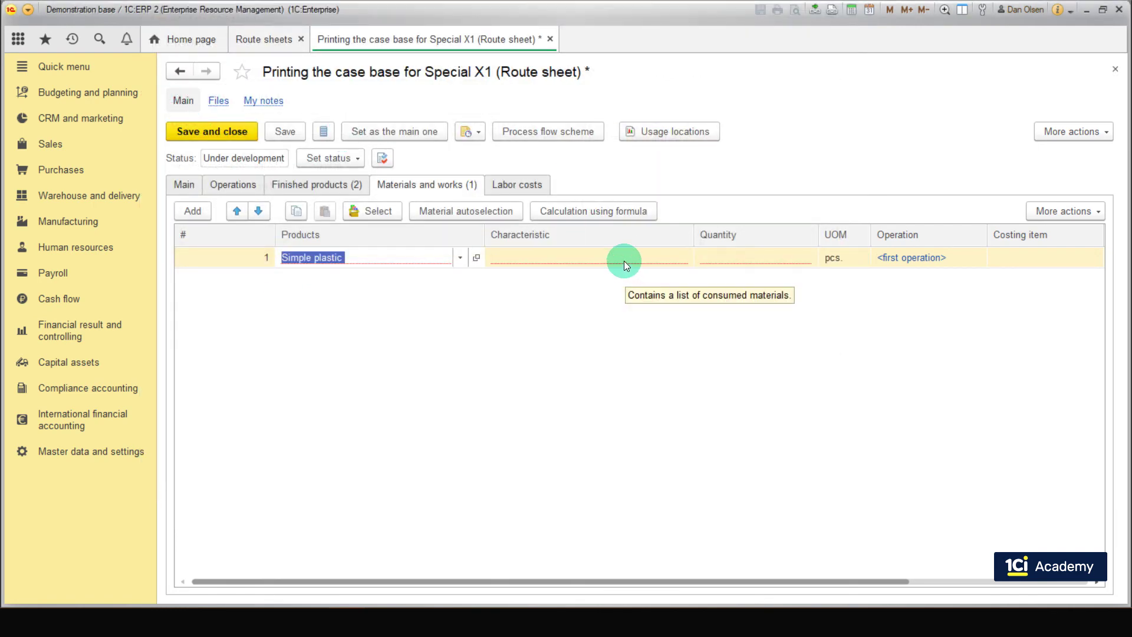
Step: Configure Simple plastic's autoselection so its characteristic is determined by product properties, mapping Color to the product's Color, and save the setting
left_click(626, 264)
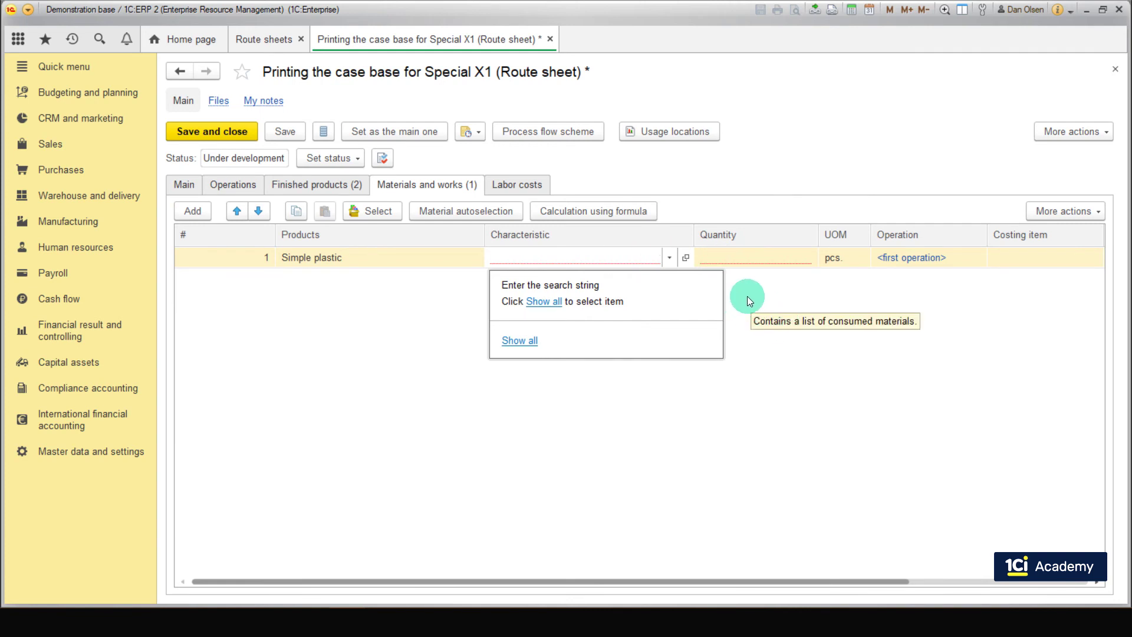
left_click(511, 216)
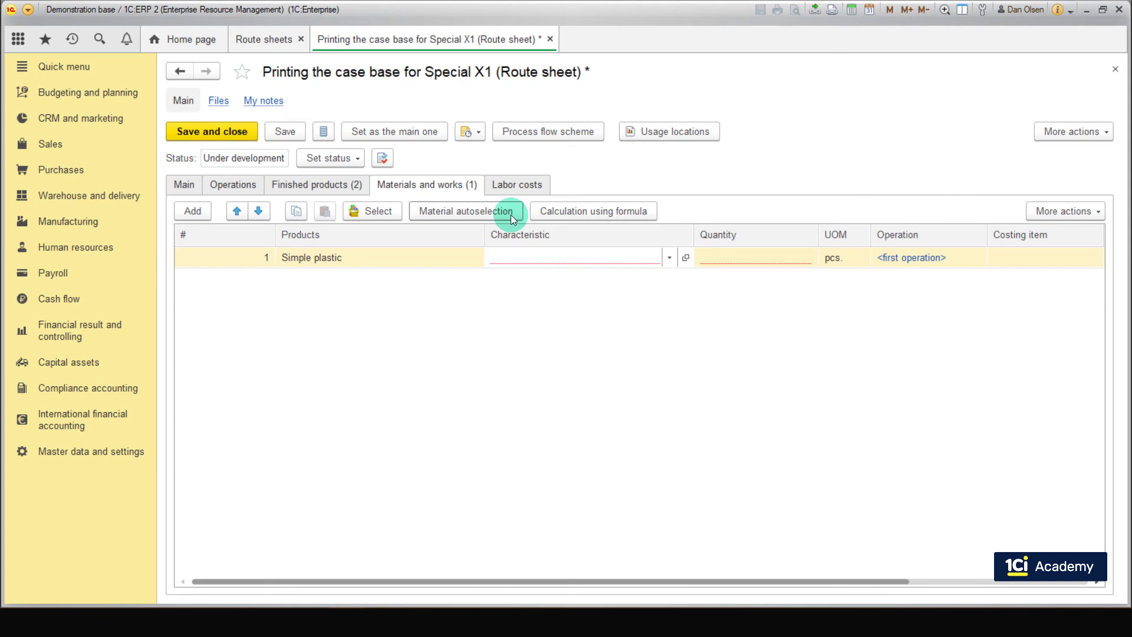
left_click(488, 214)
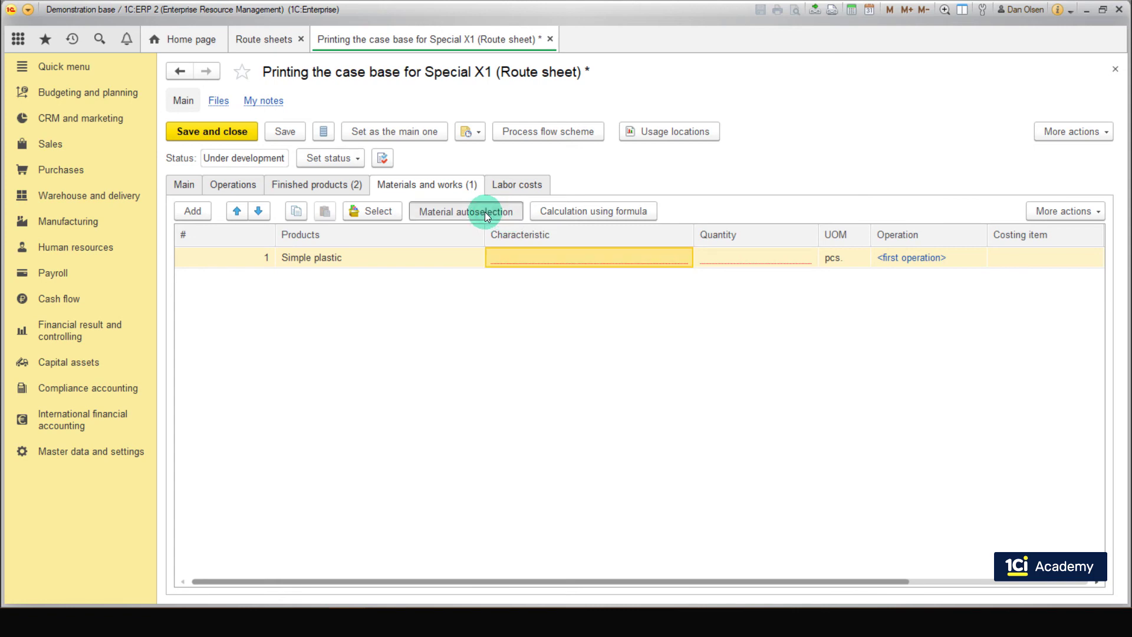
left_click(521, 163)
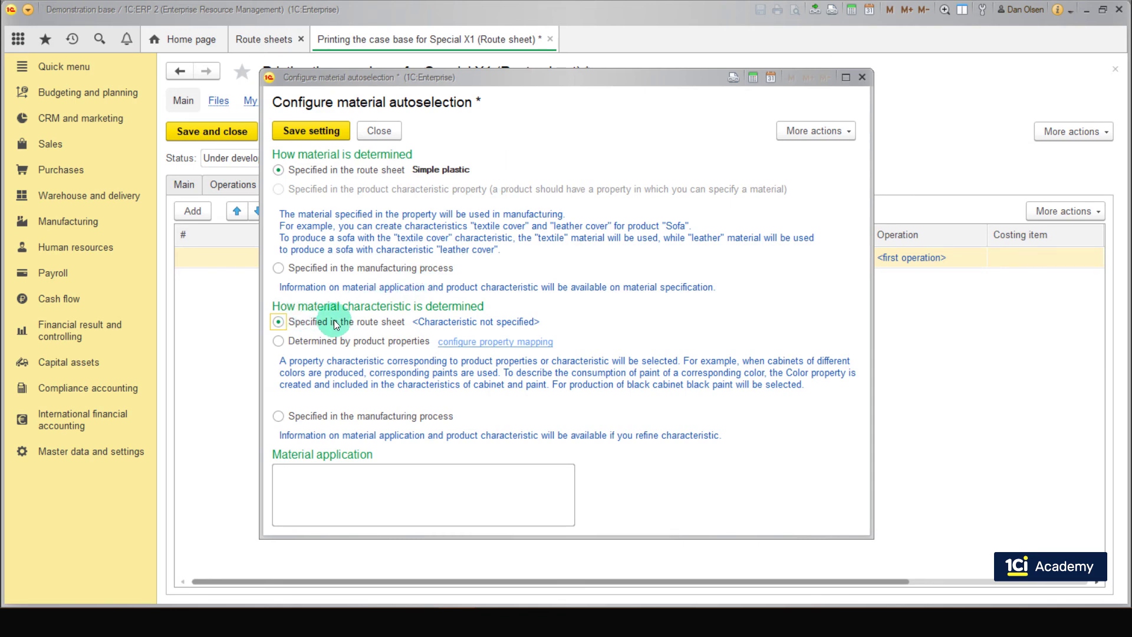
left_click(278, 342)
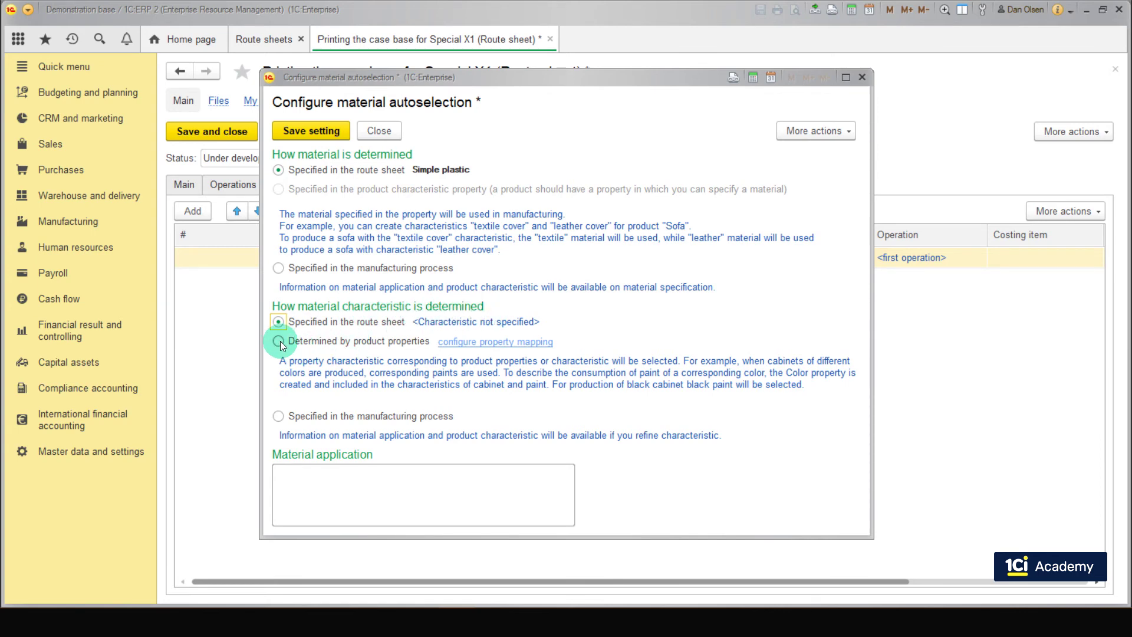
left_click(472, 342)
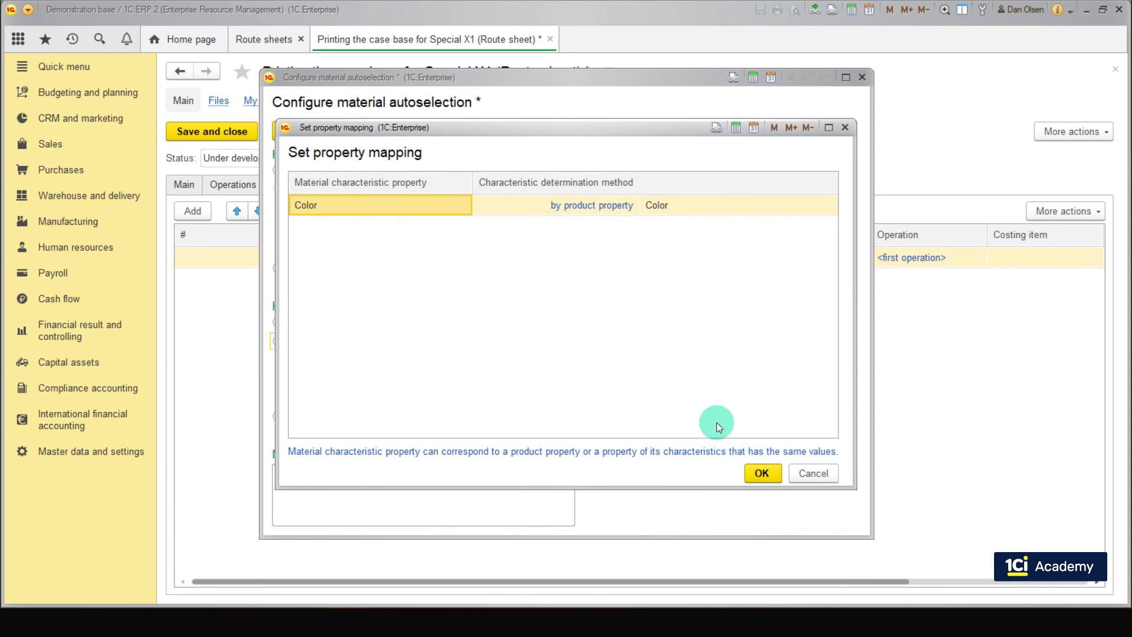
left_click(764, 477)
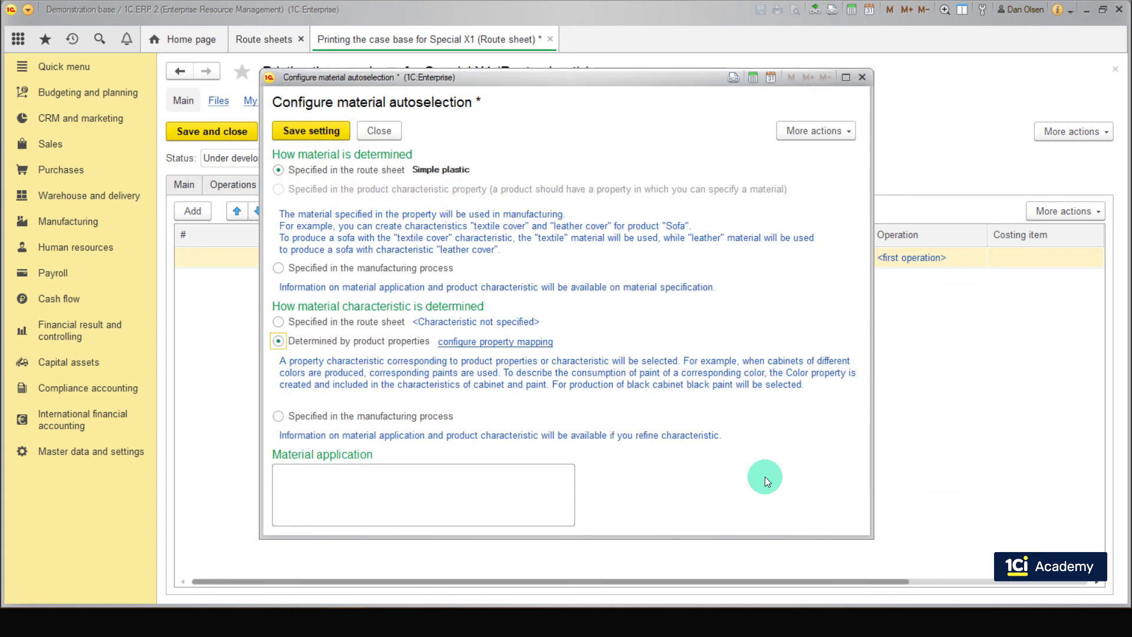
left_click(332, 130)
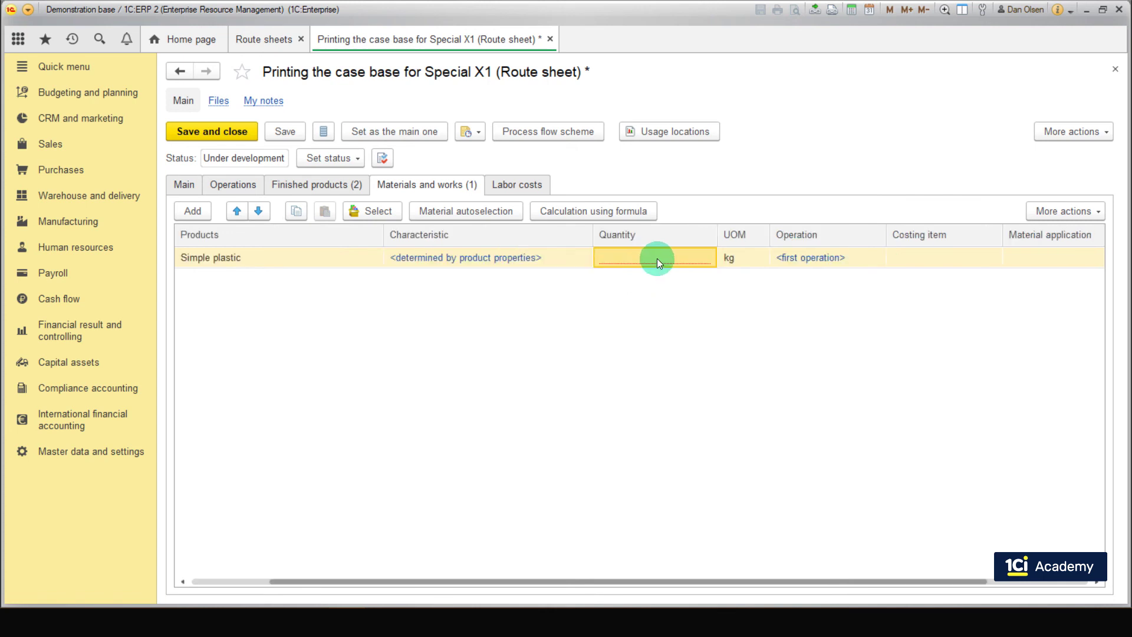
Step: Set the consumed quantity of Simple plastic to 0.4 kg
left_click(656, 259)
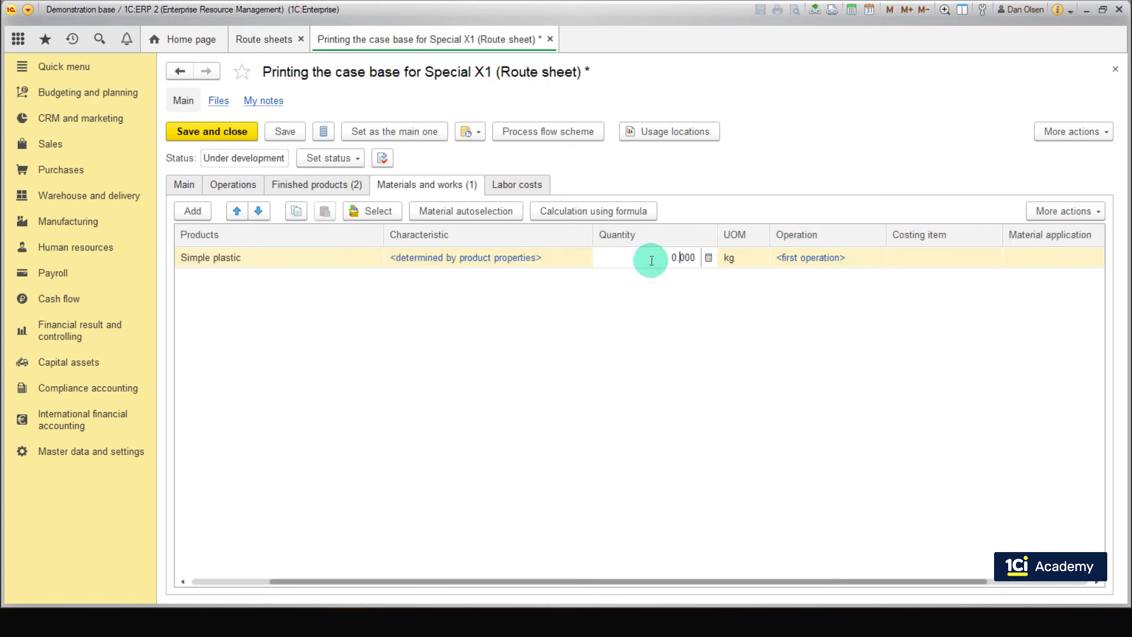
type("0.4")
key("Return")
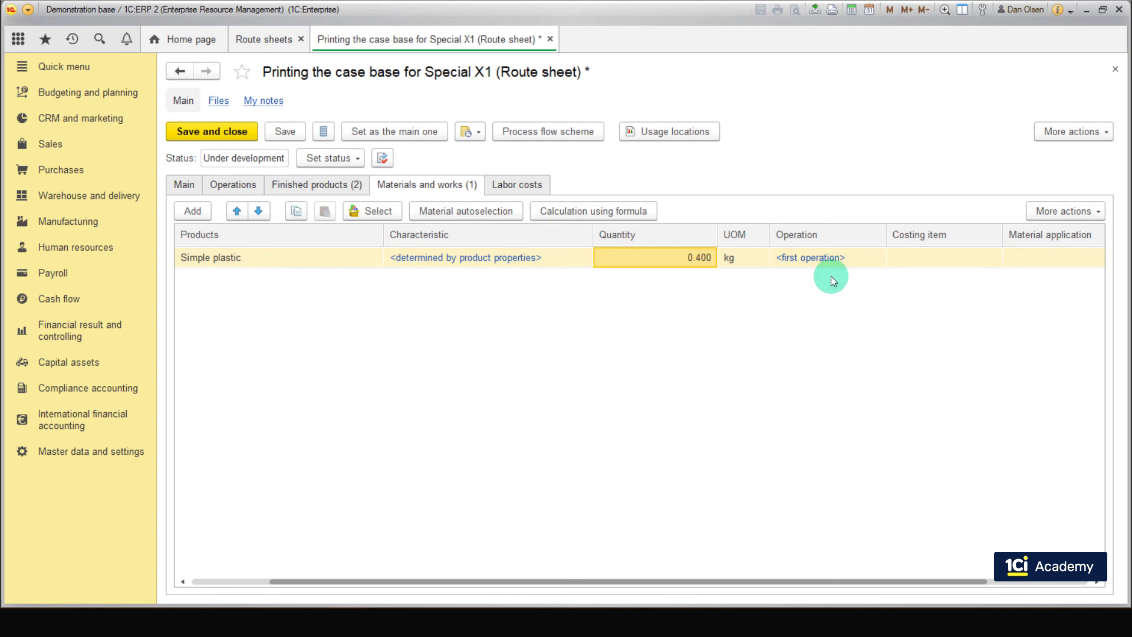
Step: Assign the Printing operation to the Simple plastic material line
left_click(832, 260)
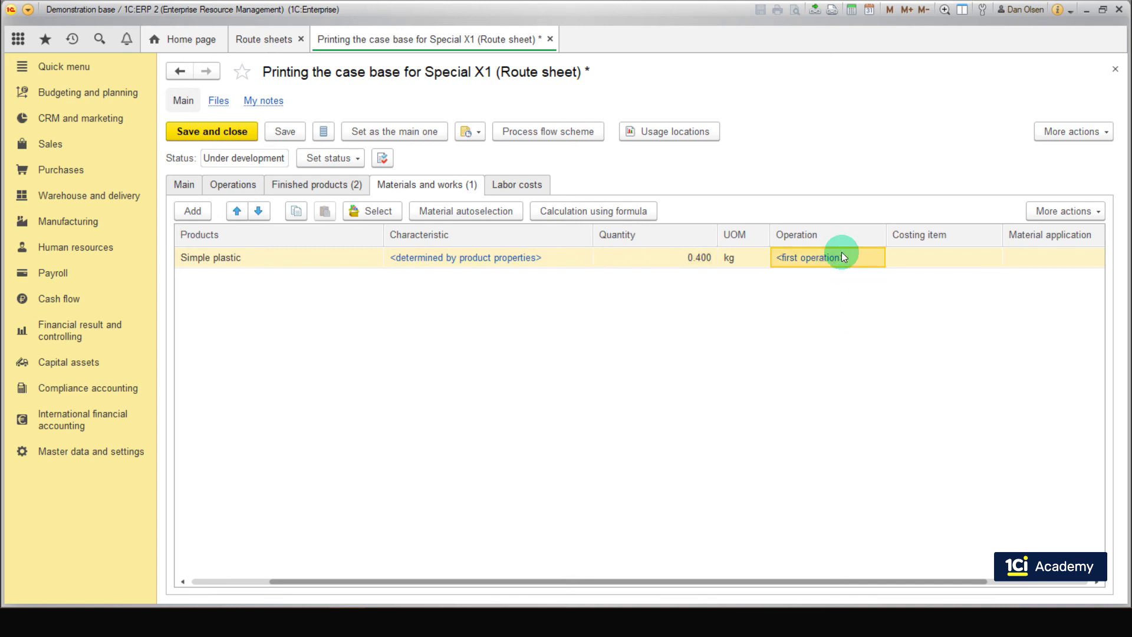
left_click(843, 253)
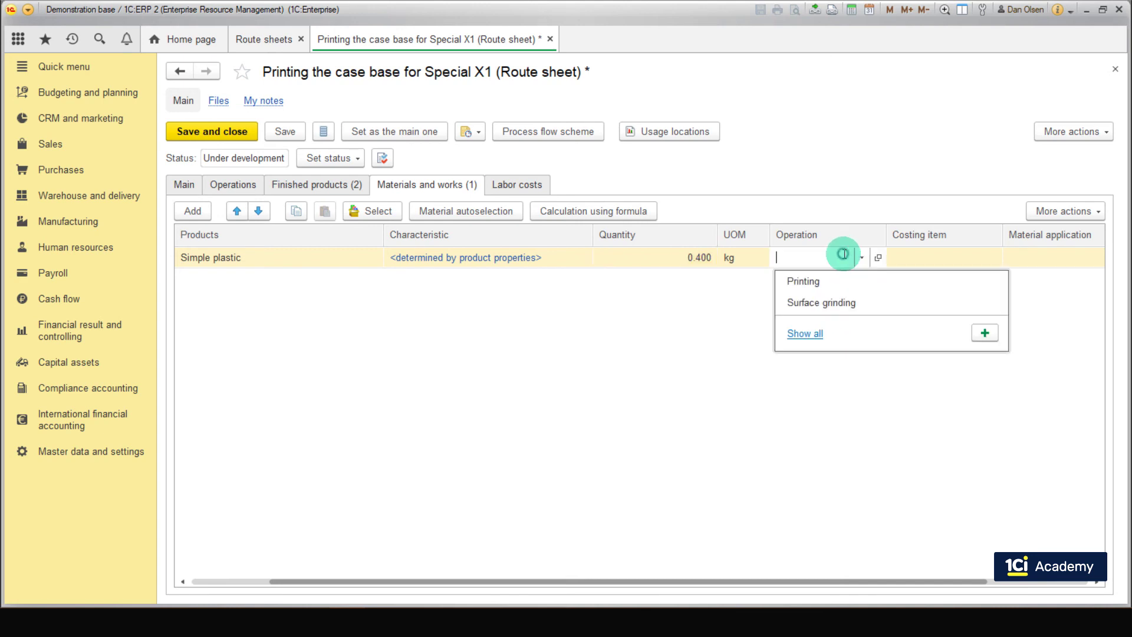
left_click(805, 334)
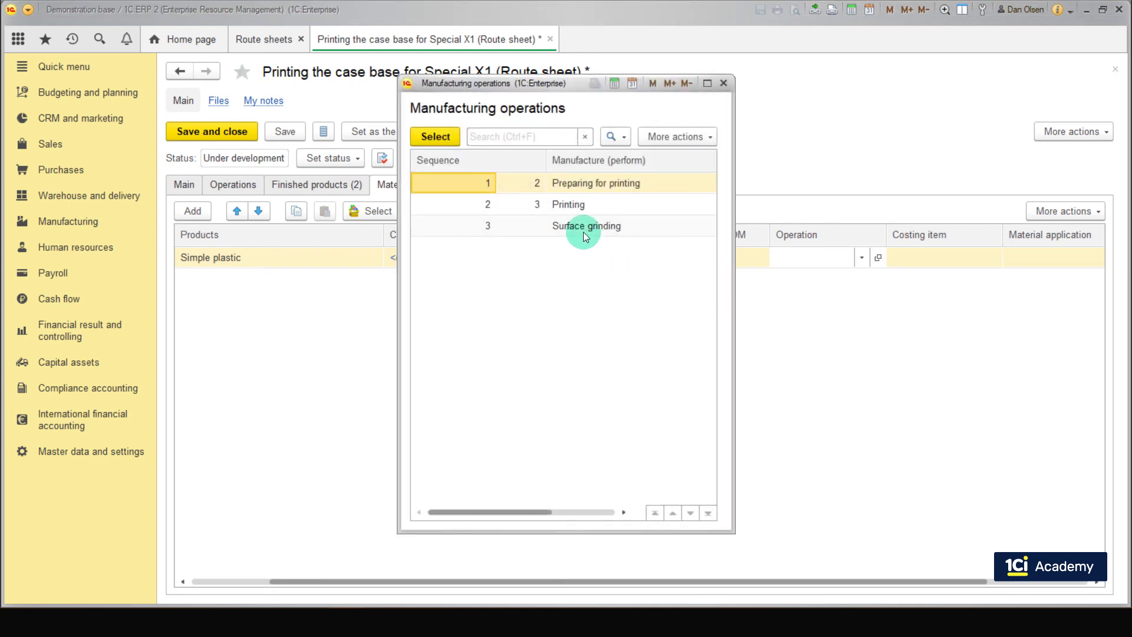
left_click(599, 204)
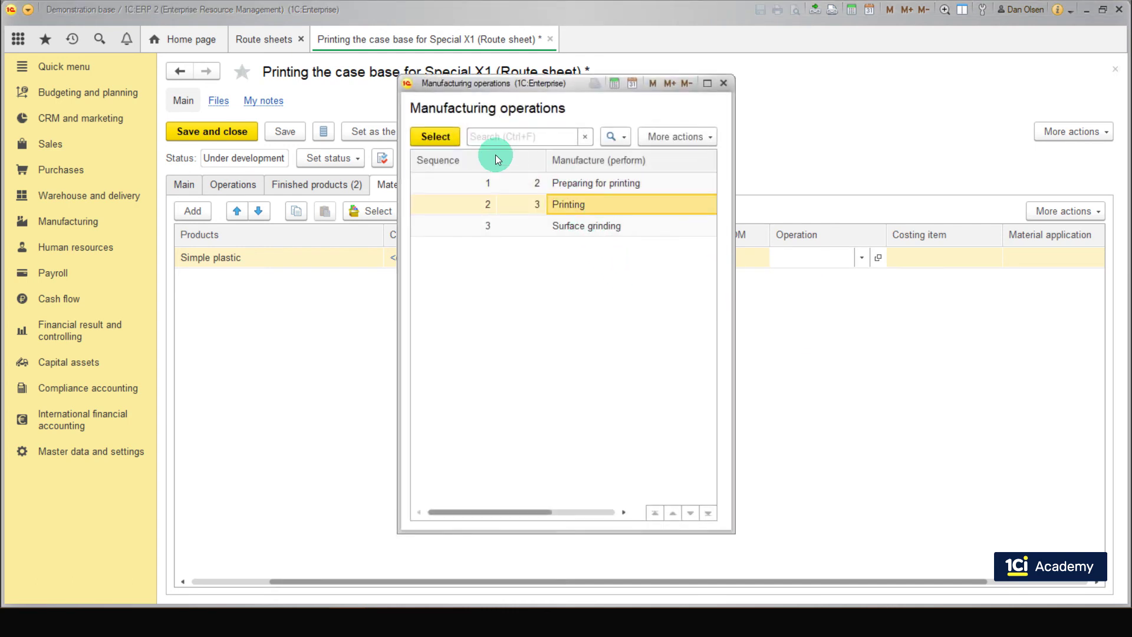
left_click(435, 137)
left_click(862, 257)
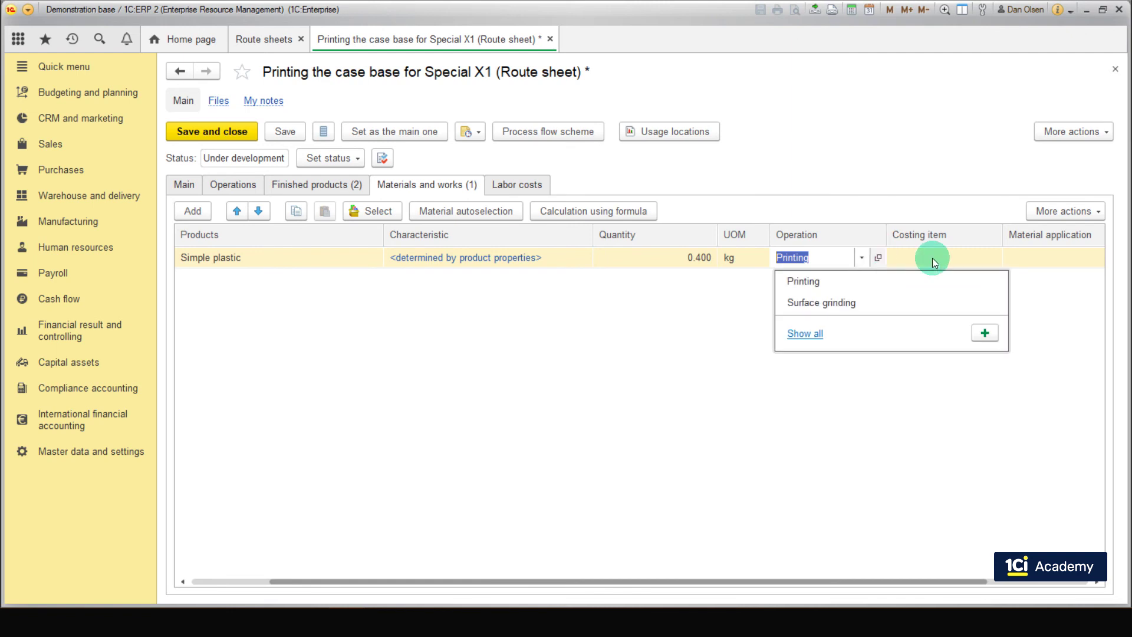
left_click(932, 257)
left_click(1003, 266)
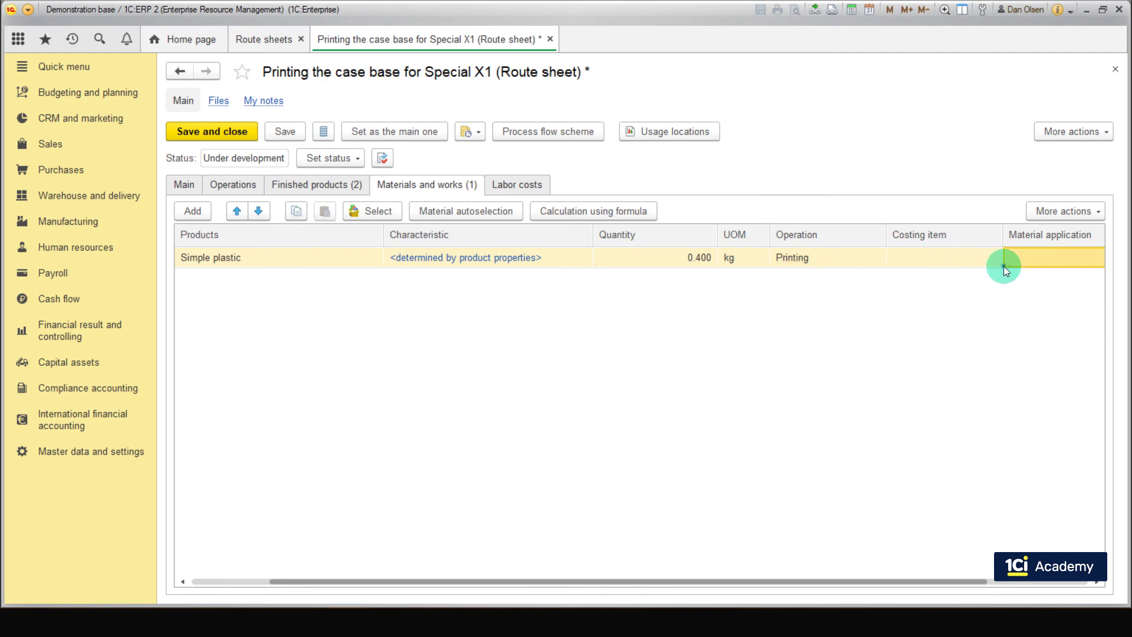
Step: Set the costing item of the Simple plastic material line to Main materials
left_click(845, 263)
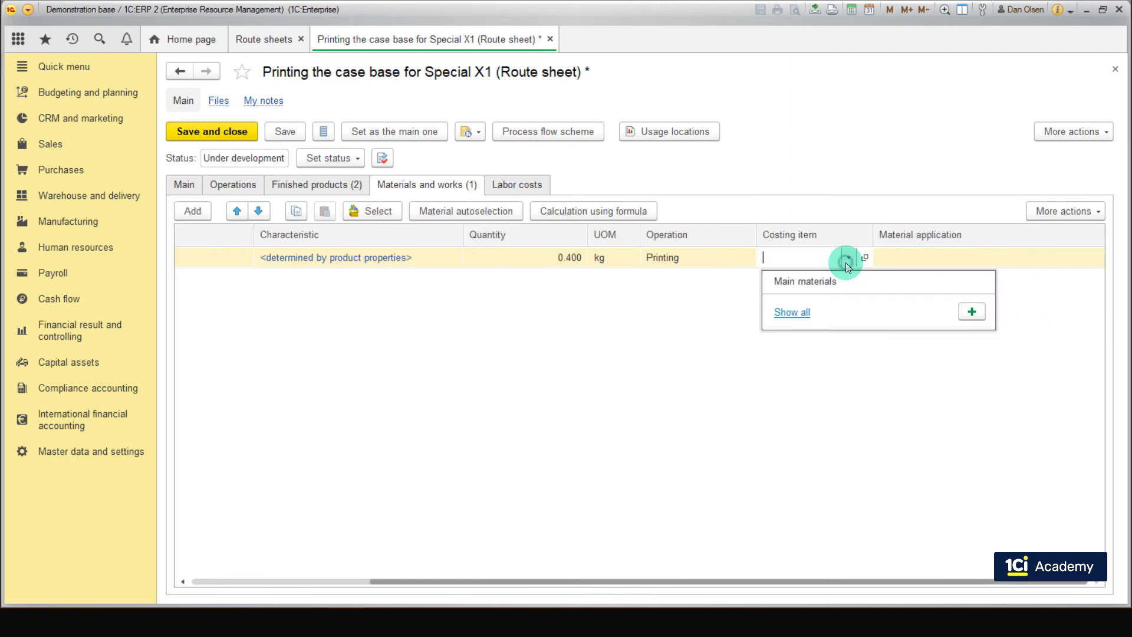
left_click(790, 313)
left_click(404, 206)
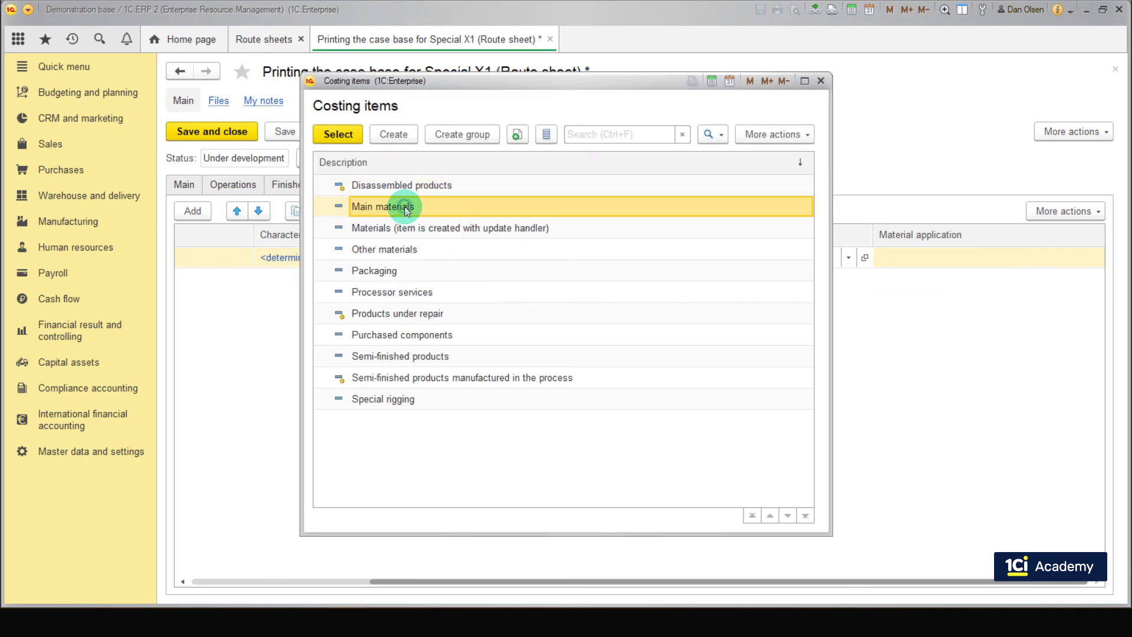
double_click(405, 207)
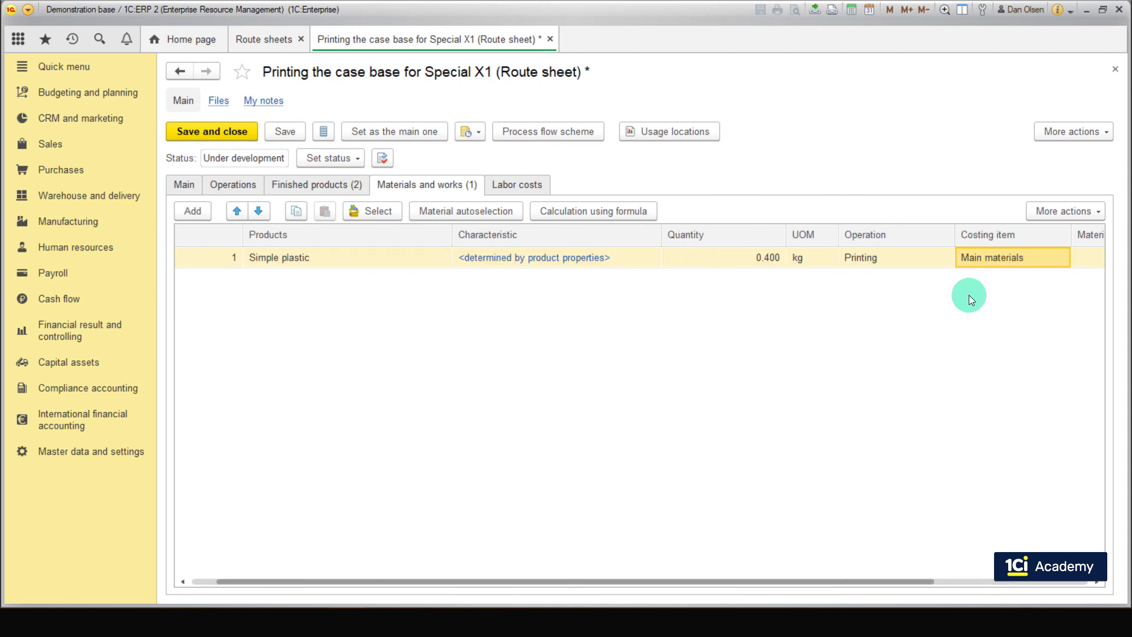
Step: Add a labor cost line to the route sheet and start a new kind of employee activities described as Working with 3D printers
left_click(547, 184)
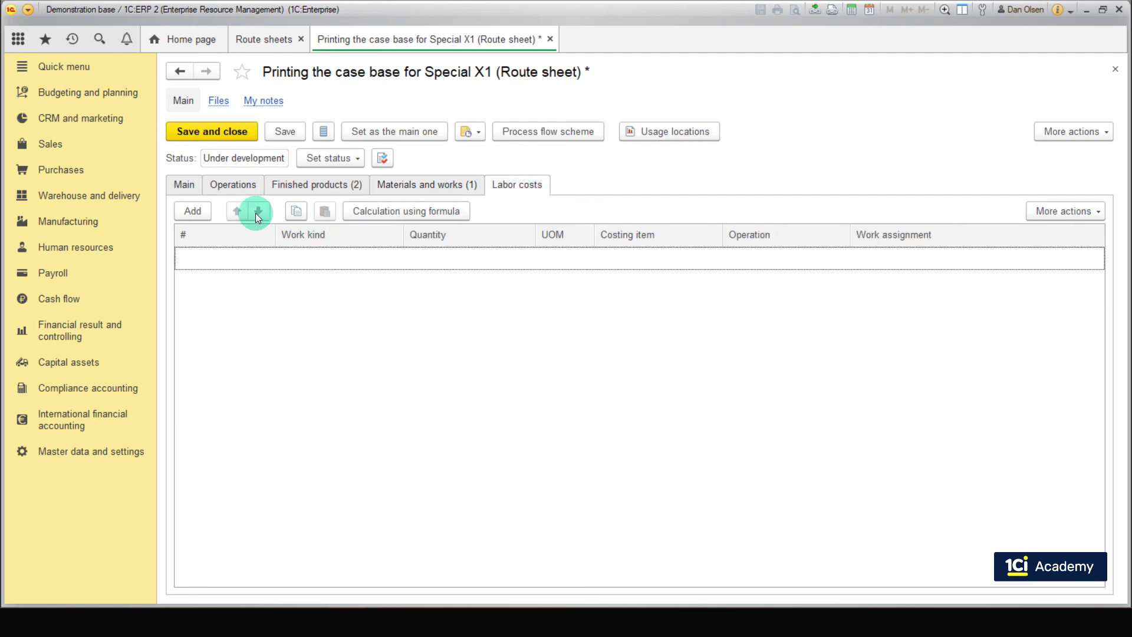
left_click(211, 211)
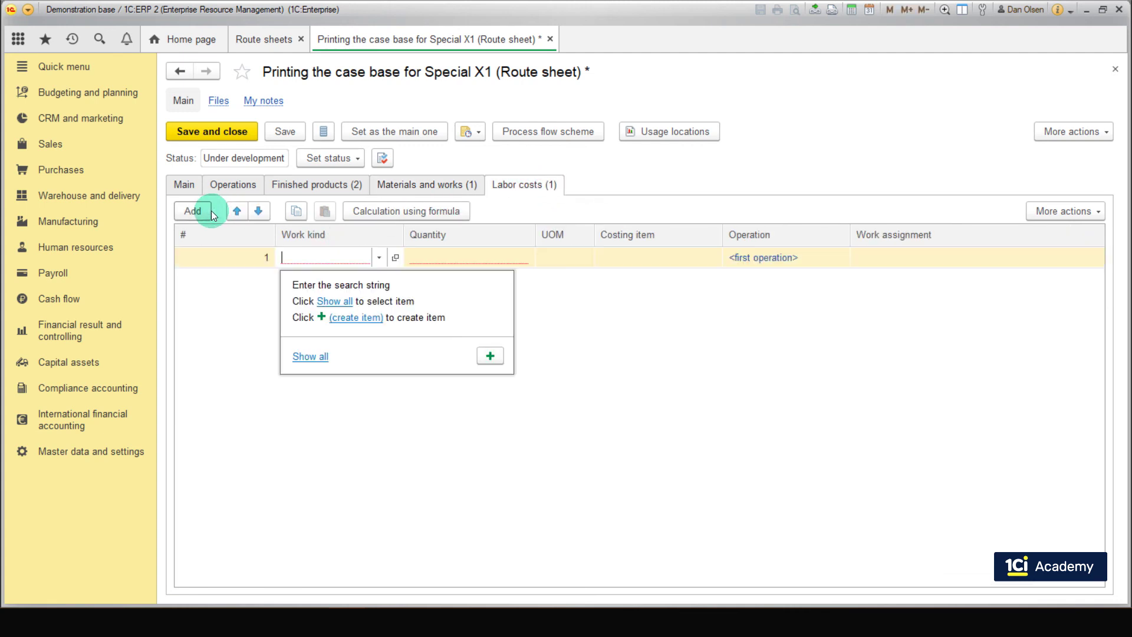
left_click(376, 322)
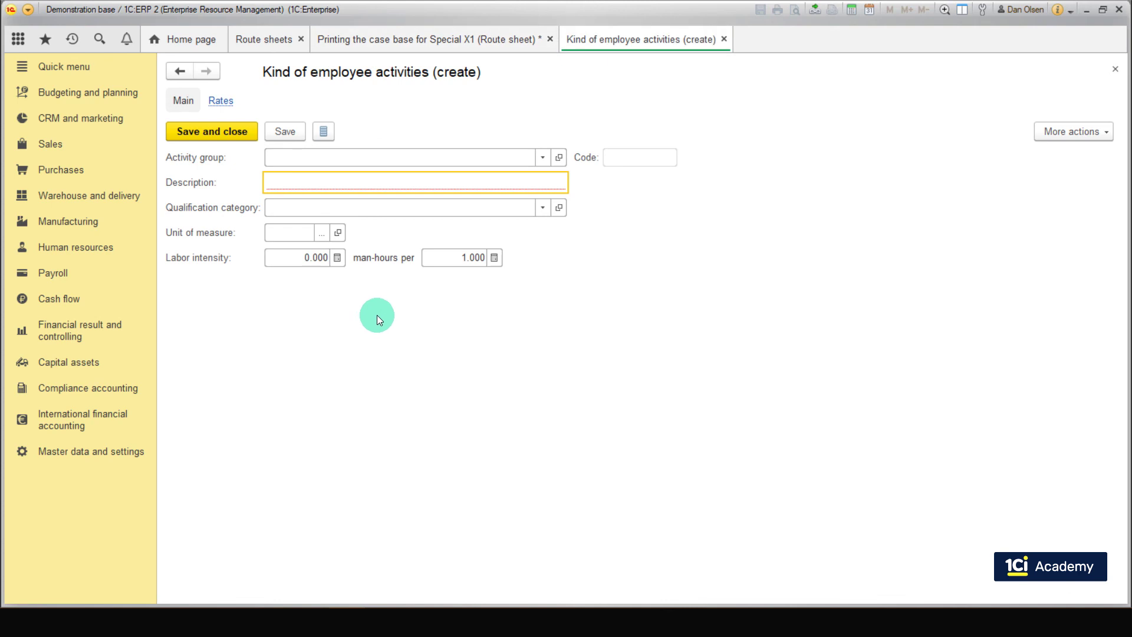
type("Working with 3D printers")
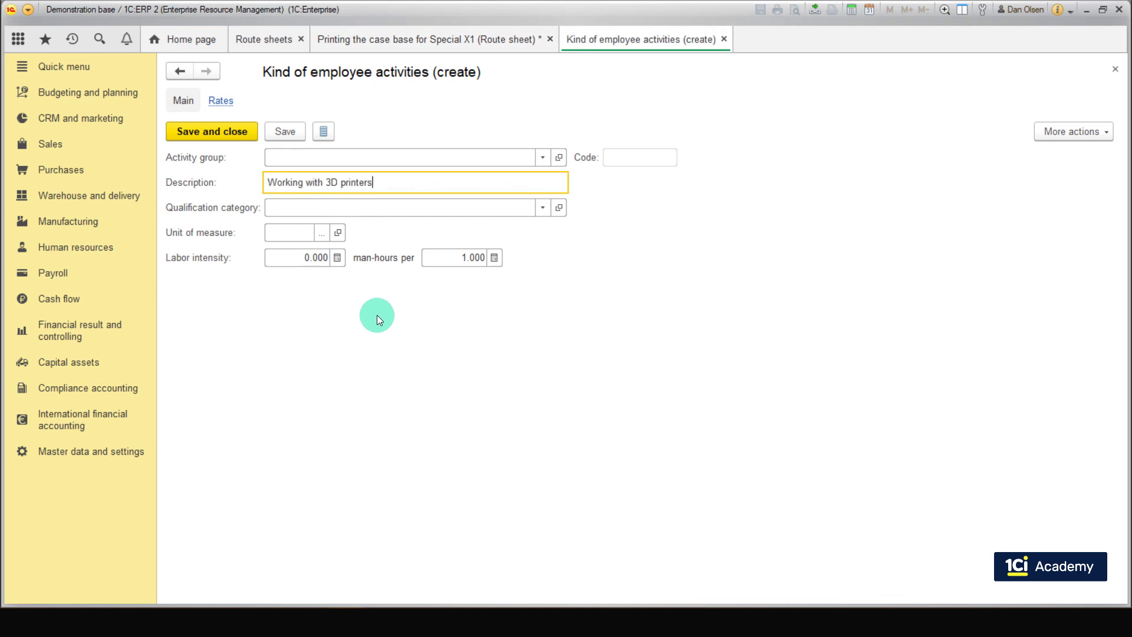
key("Tab")
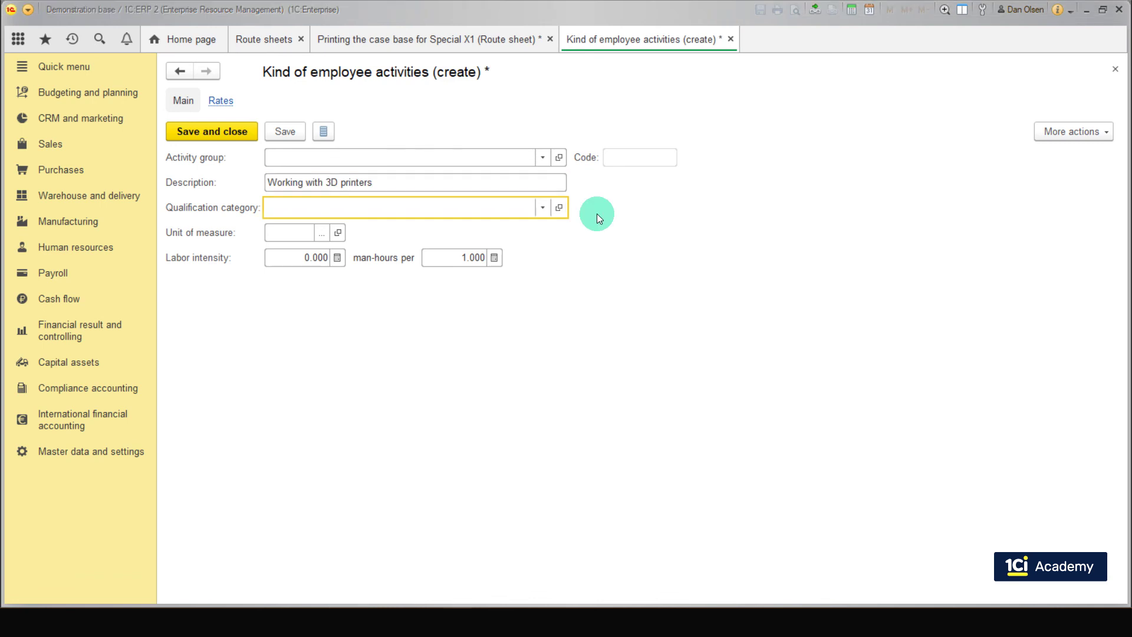
Step: Set the new activity's qualification category to 3 category and unit of measure to h, and save it into the labor cost line
left_click(542, 207)
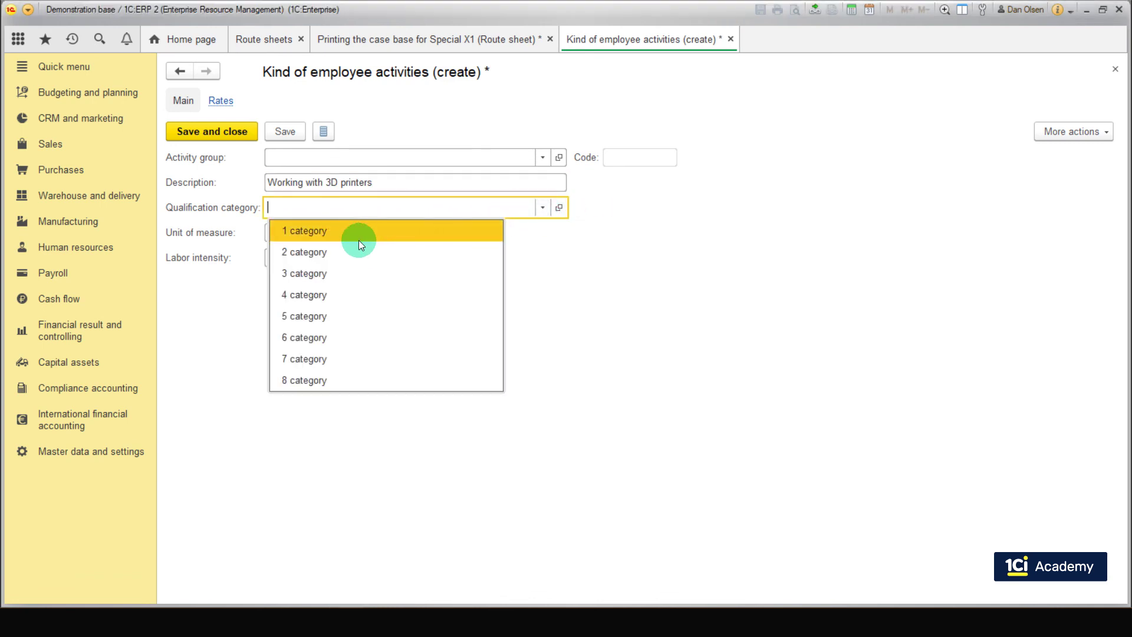
left_click(349, 272)
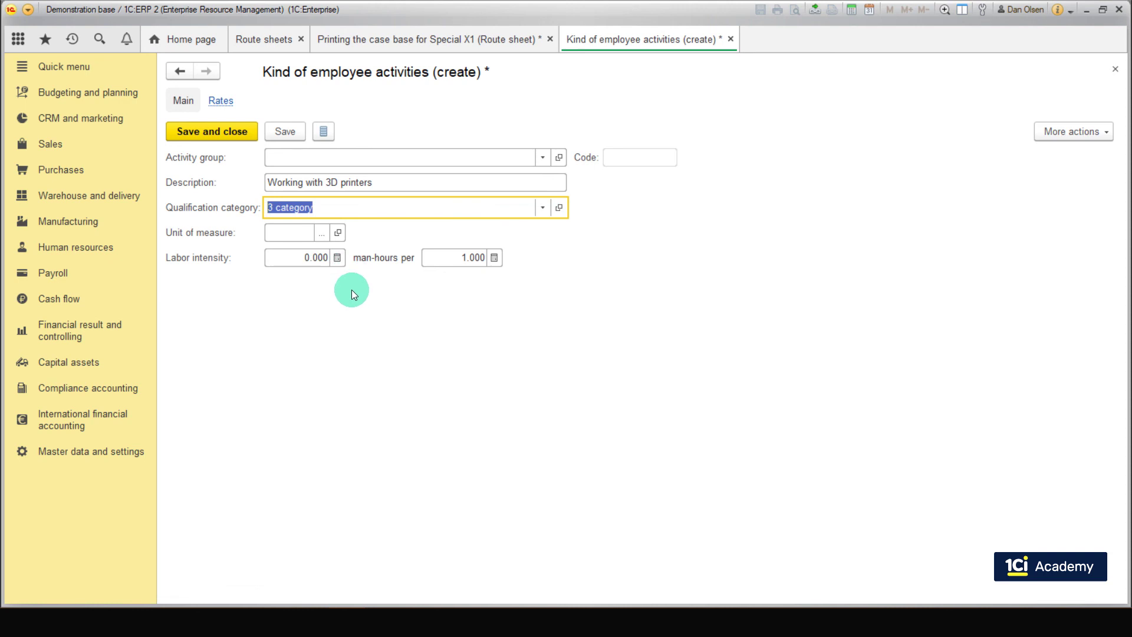
left_click(322, 234)
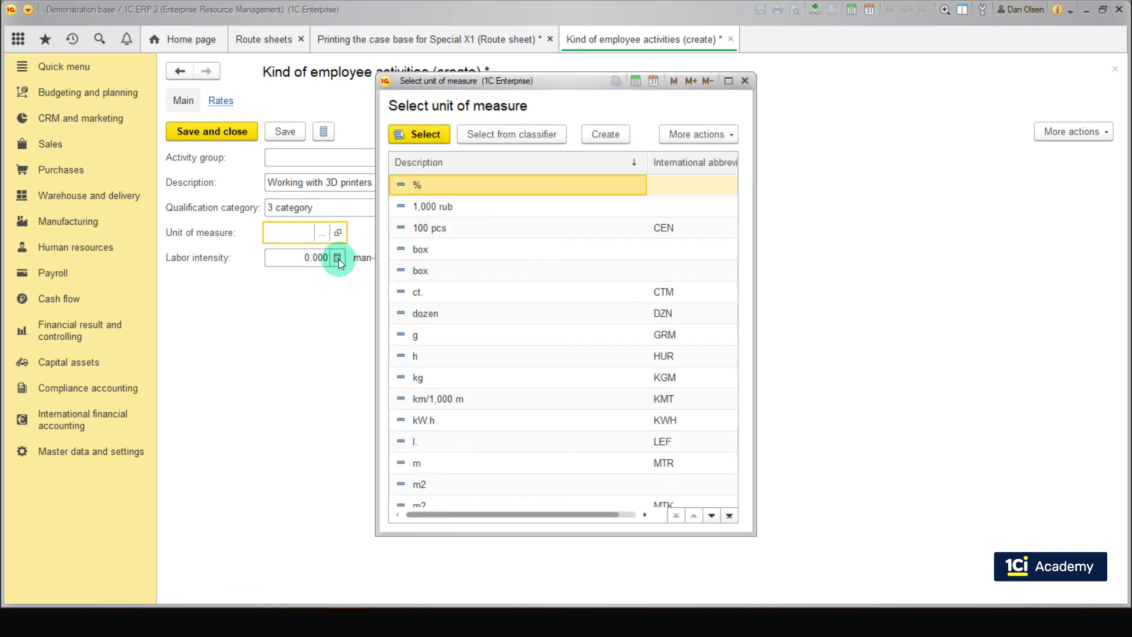
double_click(454, 356)
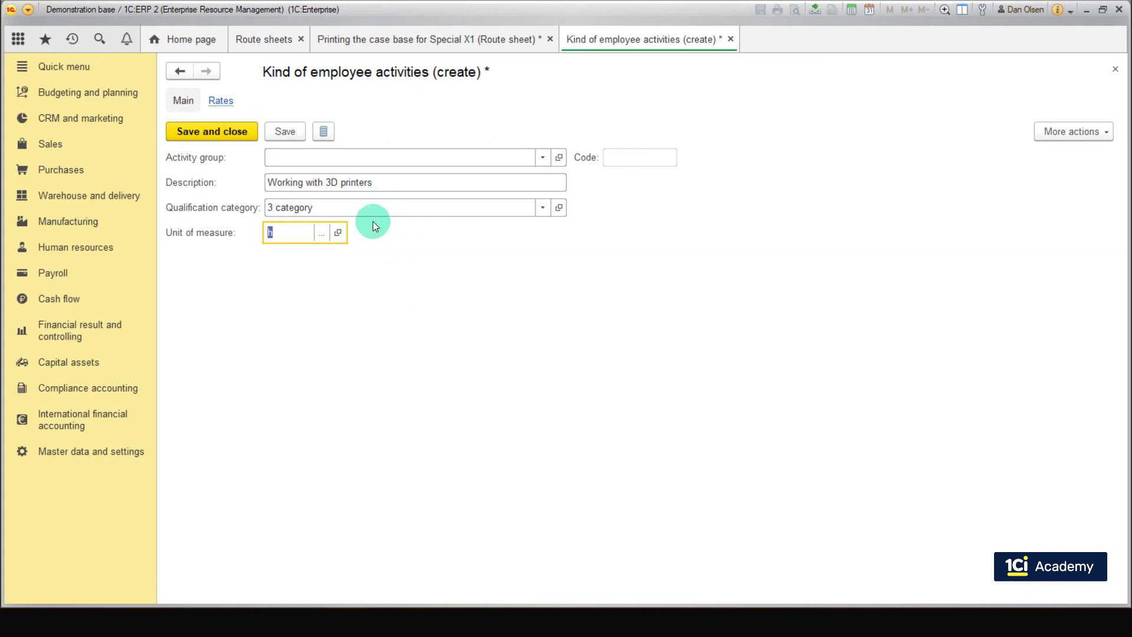
left_click(197, 133)
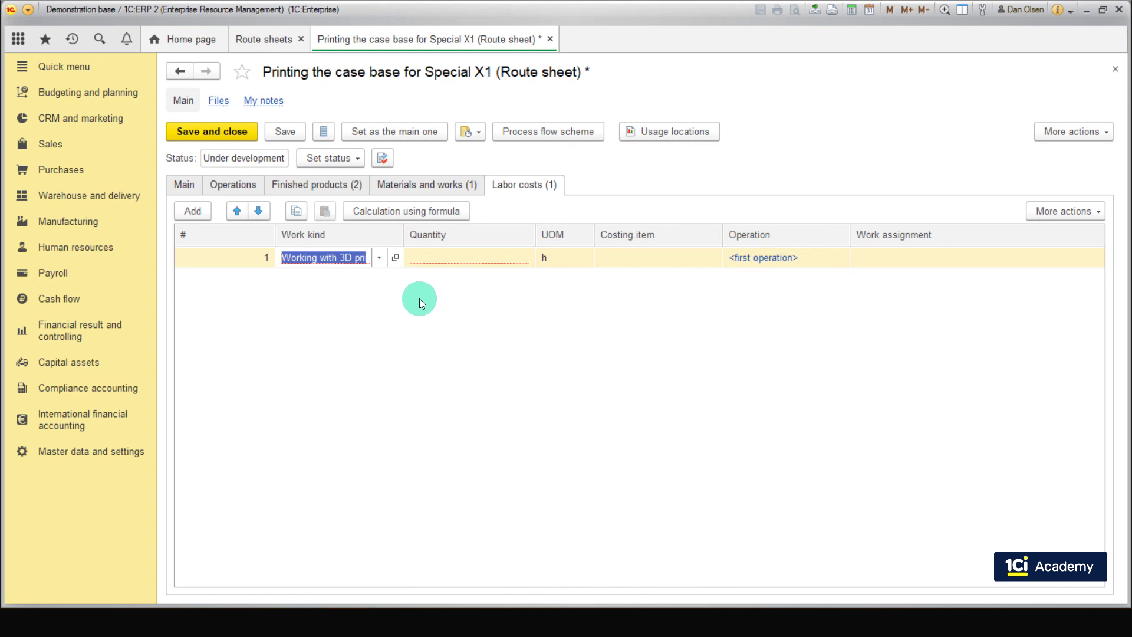
key("Tab")
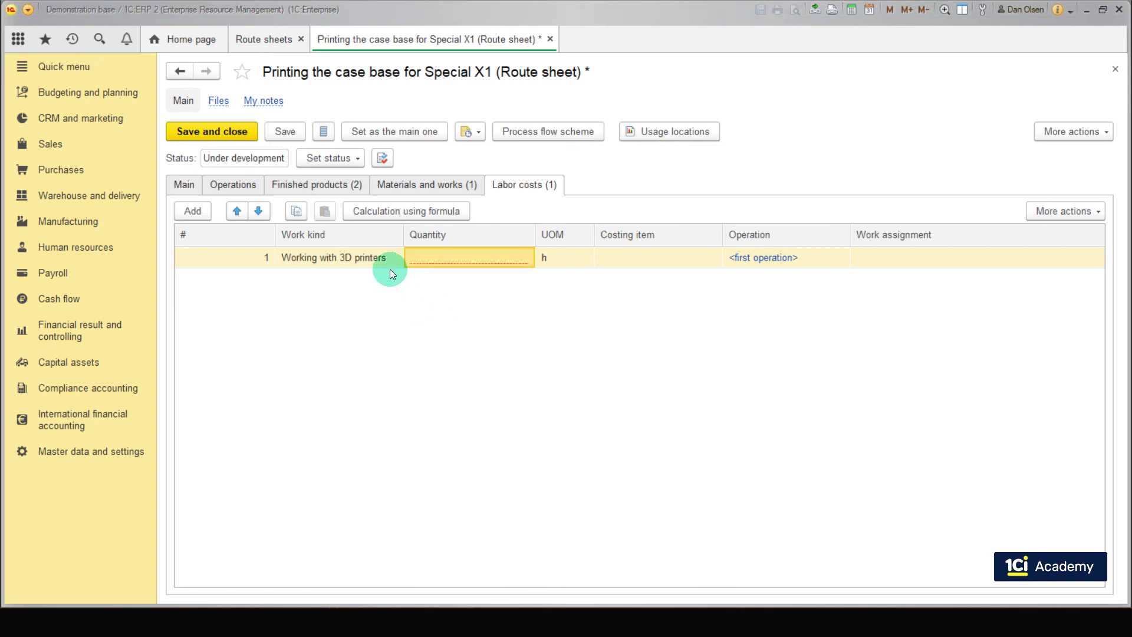
Step: Add two more labor cost lines with the work kind Working with 3D printers
left_click(190, 211)
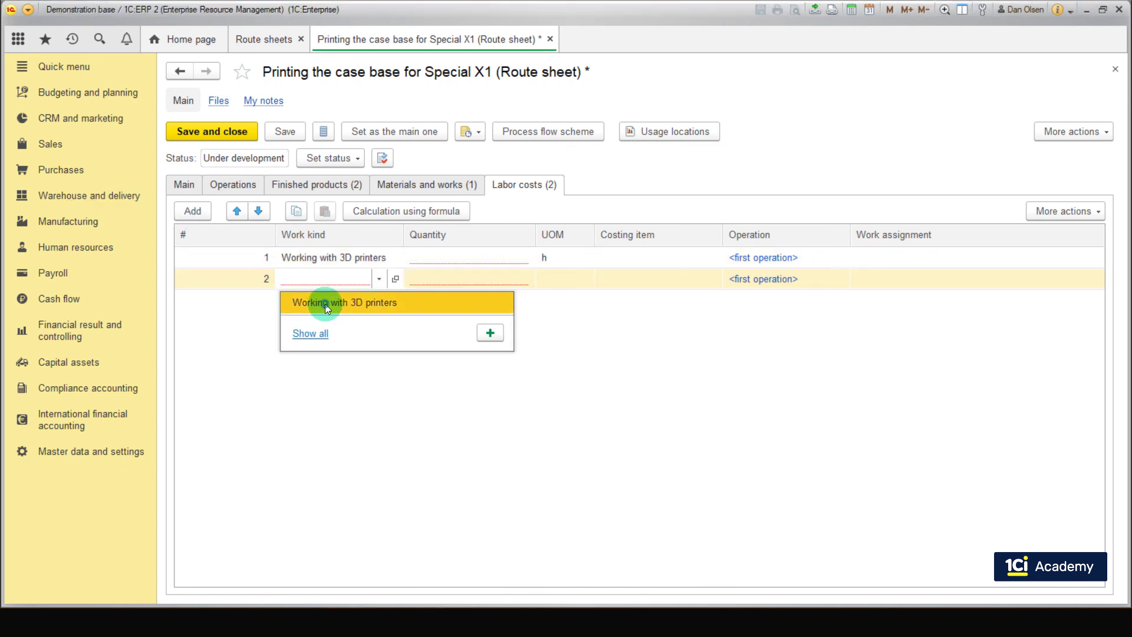
left_click(327, 304)
left_click(193, 211)
left_click(298, 321)
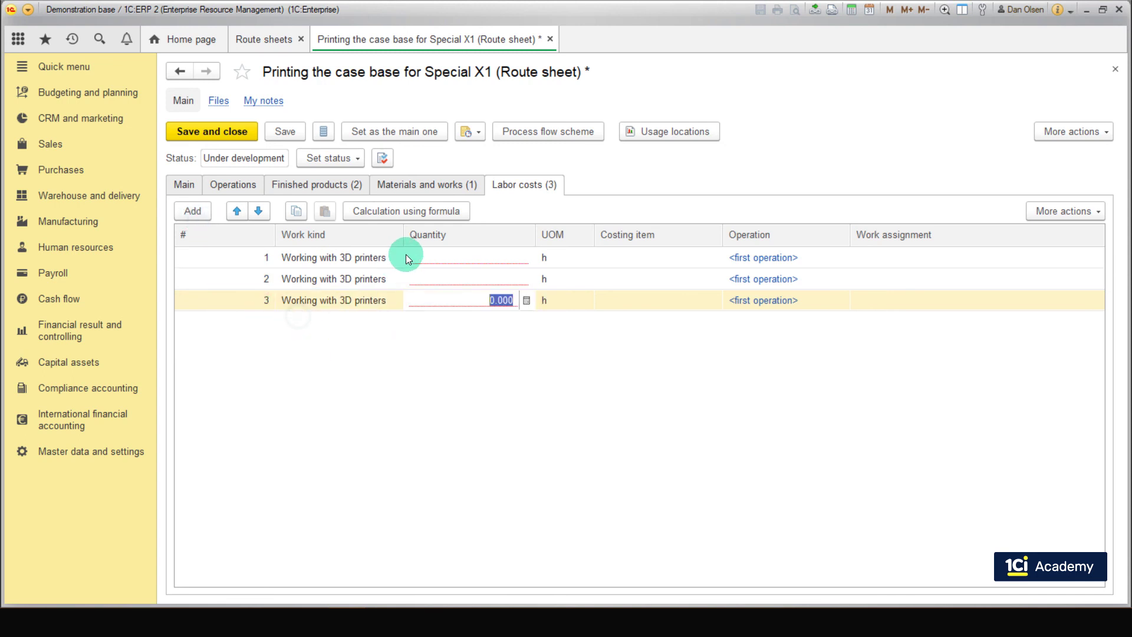
Step: Set the quantities of the three labor cost lines to 0.05, 0.5 and 0.166 h in order
left_click(429, 258)
left_click(429, 257)
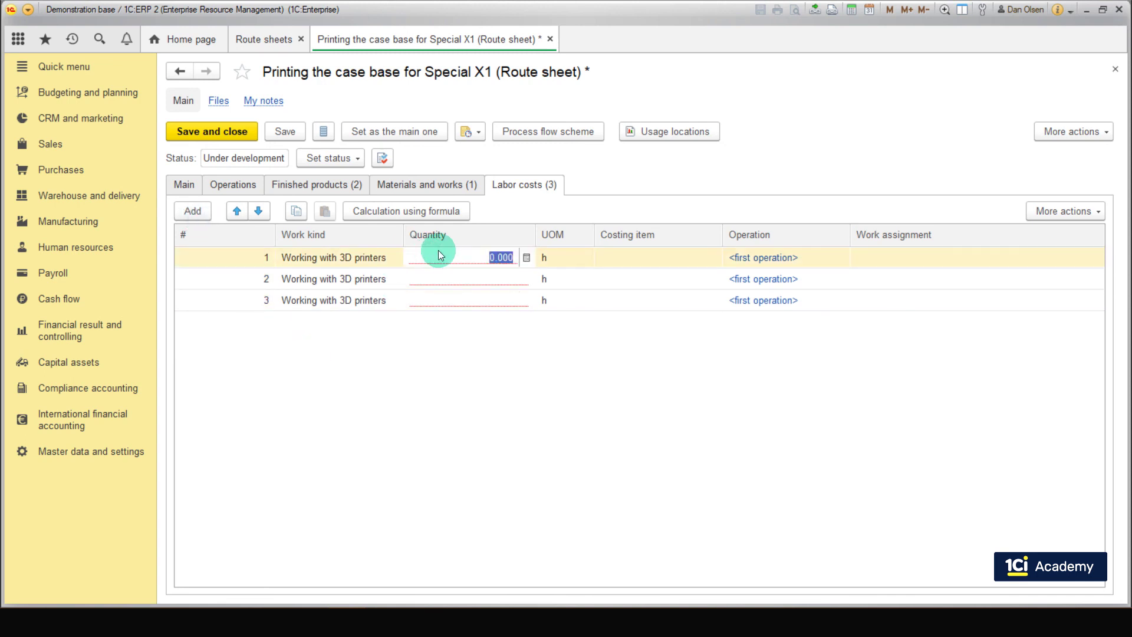
type("05")
key("Return")
left_click(479, 279)
left_click(480, 277)
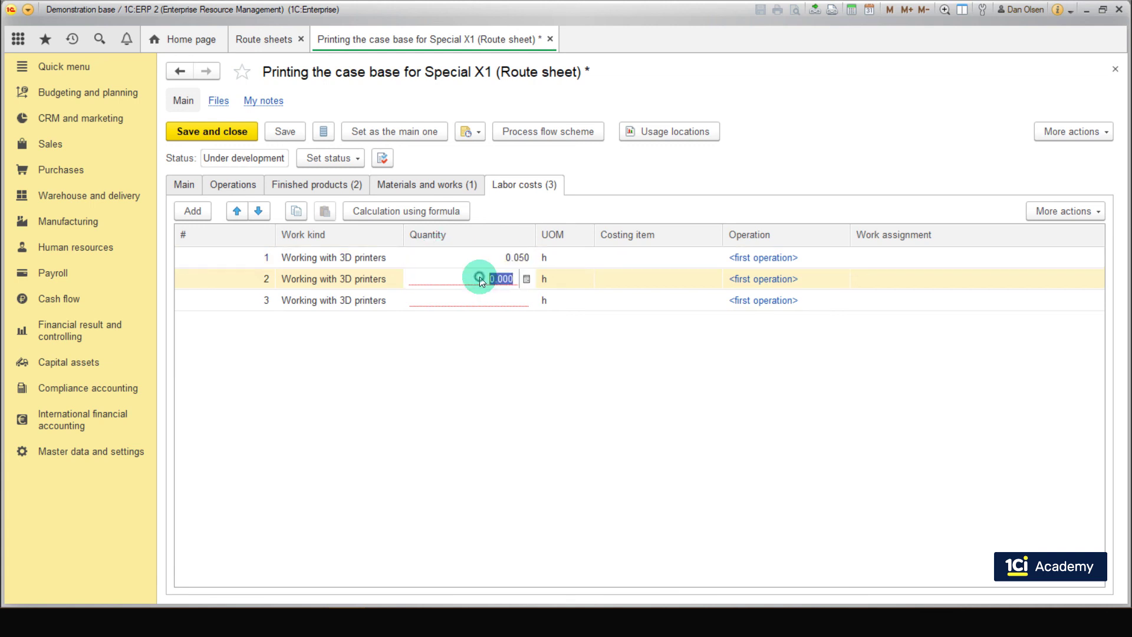
type("0.5")
key("Return")
double_click(464, 303)
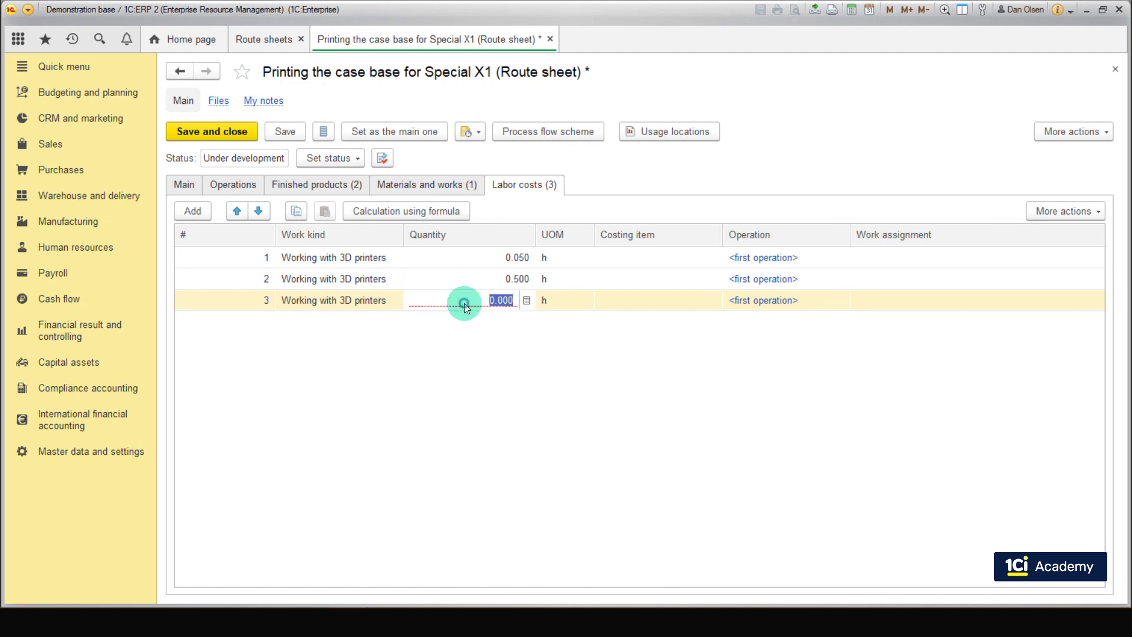
type("0.166")
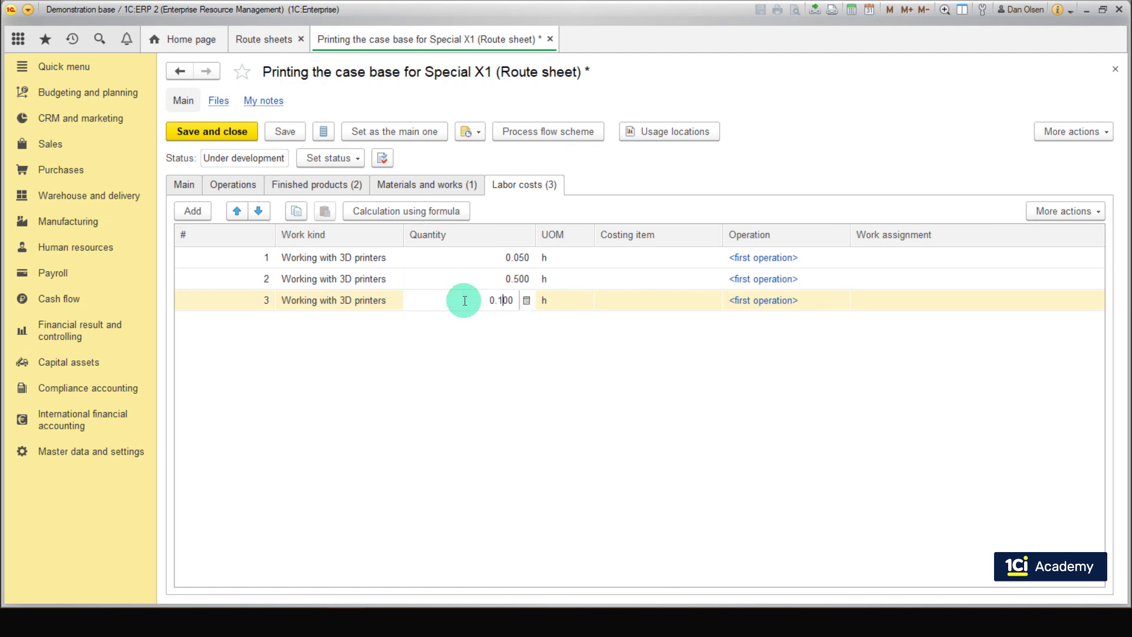
key("Return")
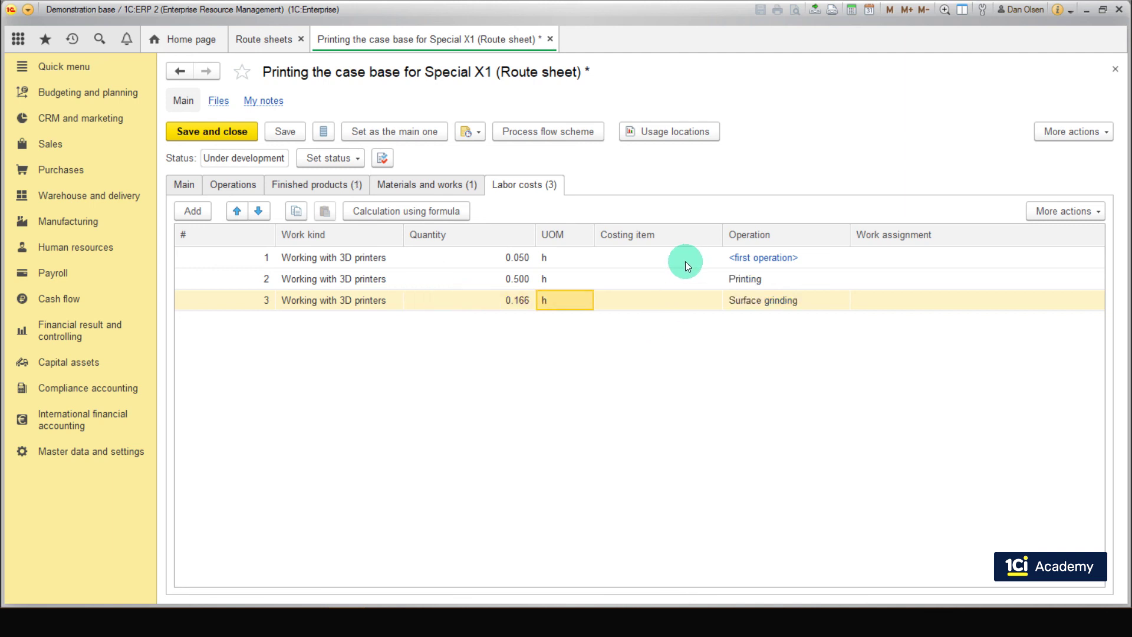
Step: Assign the Payroll costing item to all three labor cost lines
left_click(677, 263)
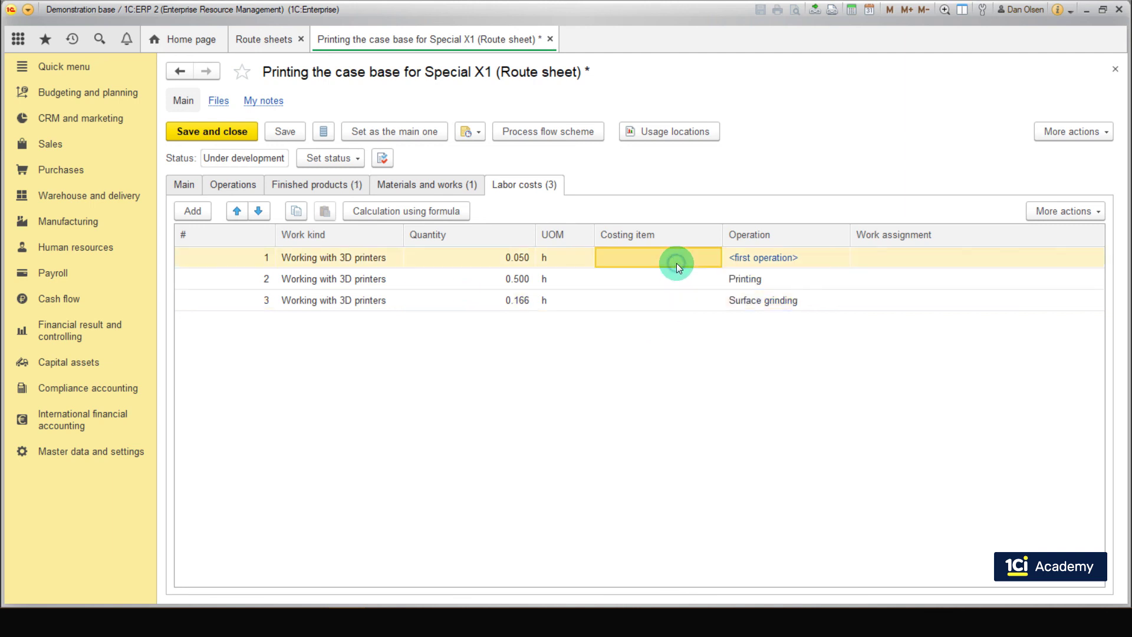
left_click(677, 263)
left_click(619, 311)
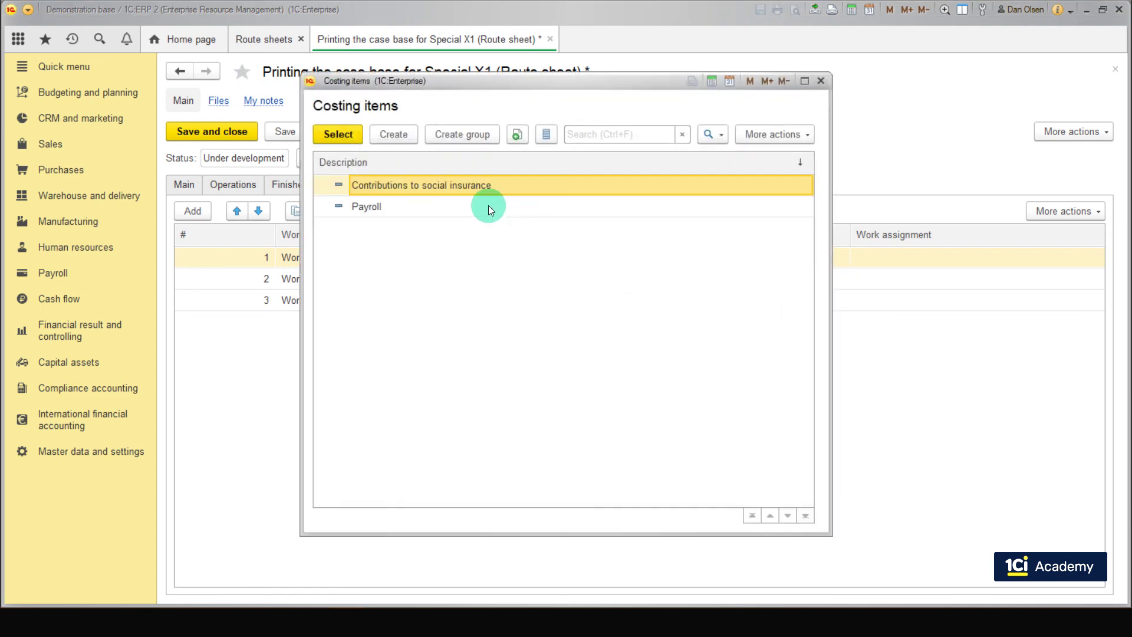
double_click(450, 210)
left_click(617, 276)
left_click(616, 276)
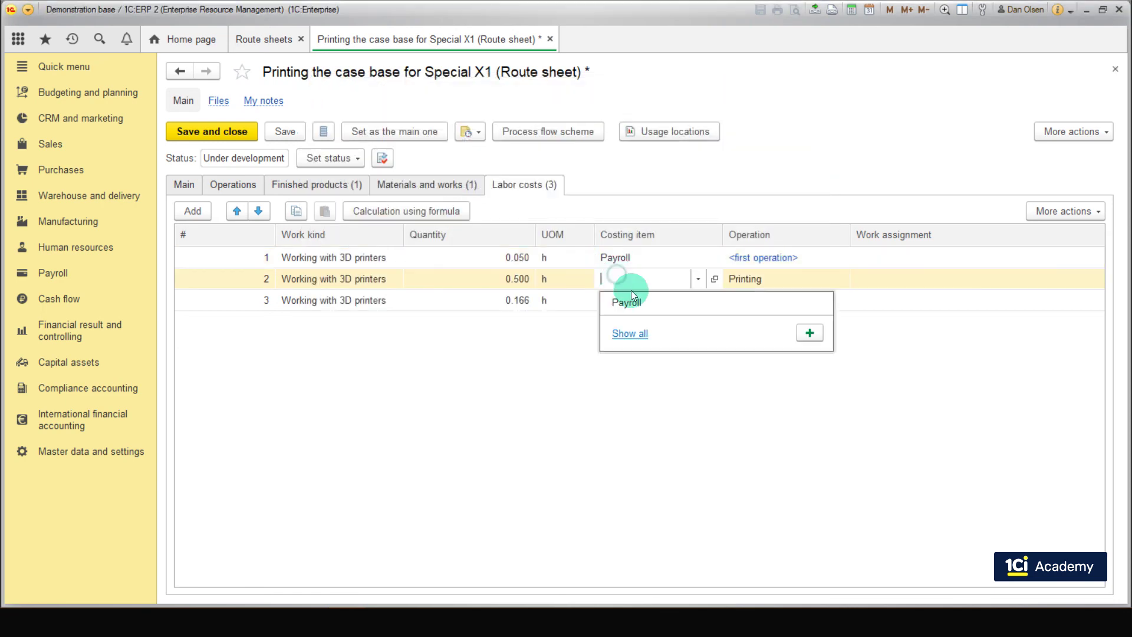
left_click(628, 296)
left_click(625, 300)
left_click(615, 330)
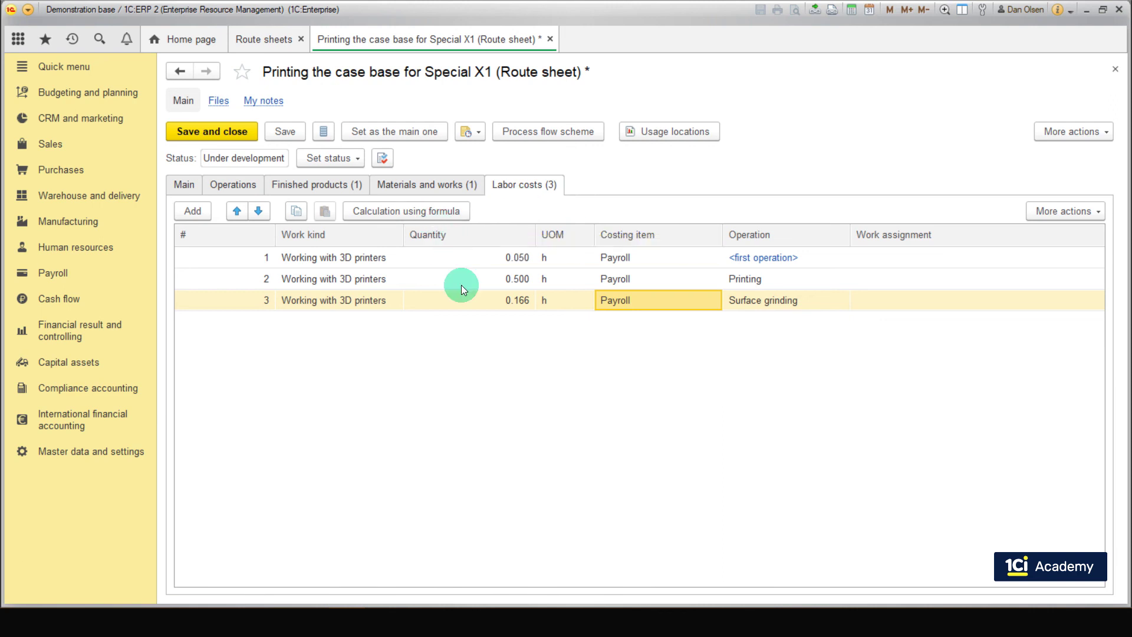
Step: Change the route sheet's status to Valid
left_click(329, 159)
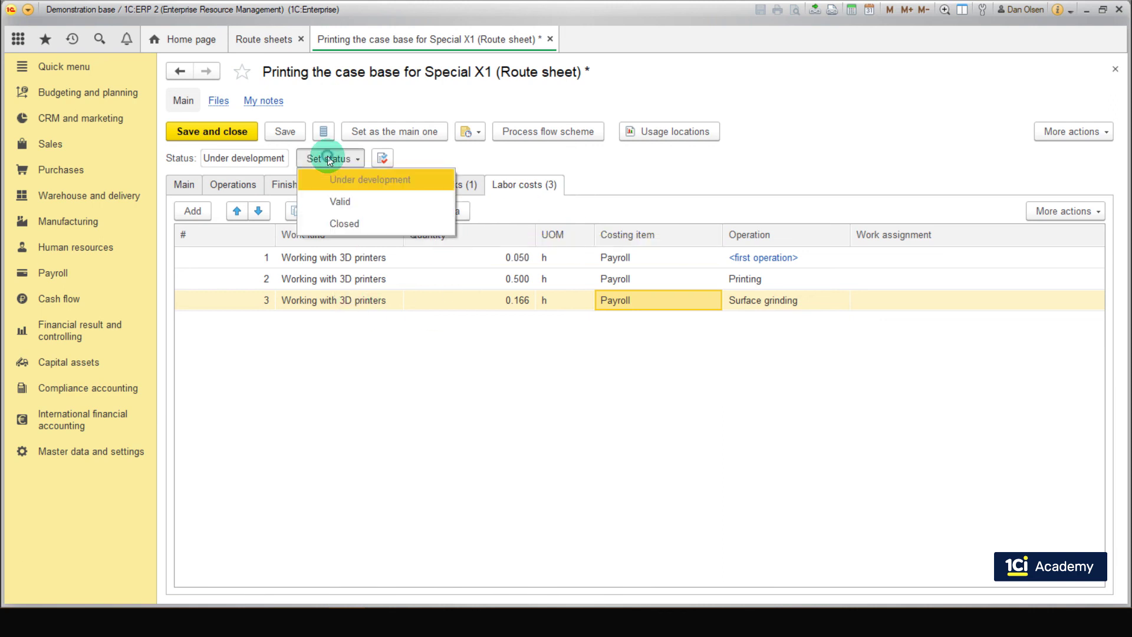
left_click(350, 202)
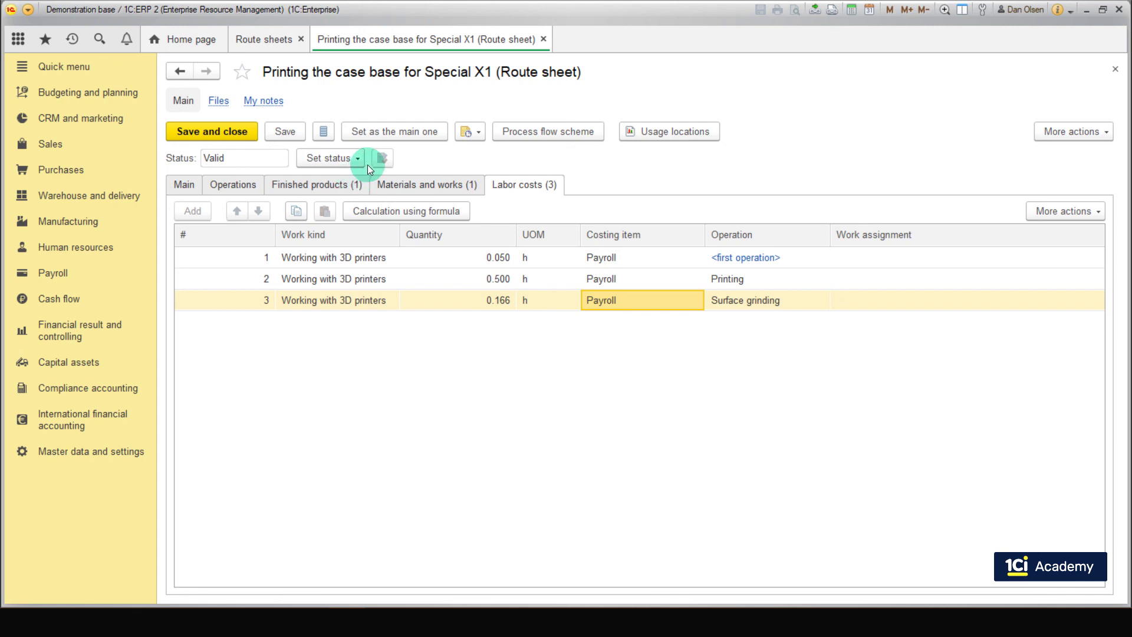
left_click(366, 165)
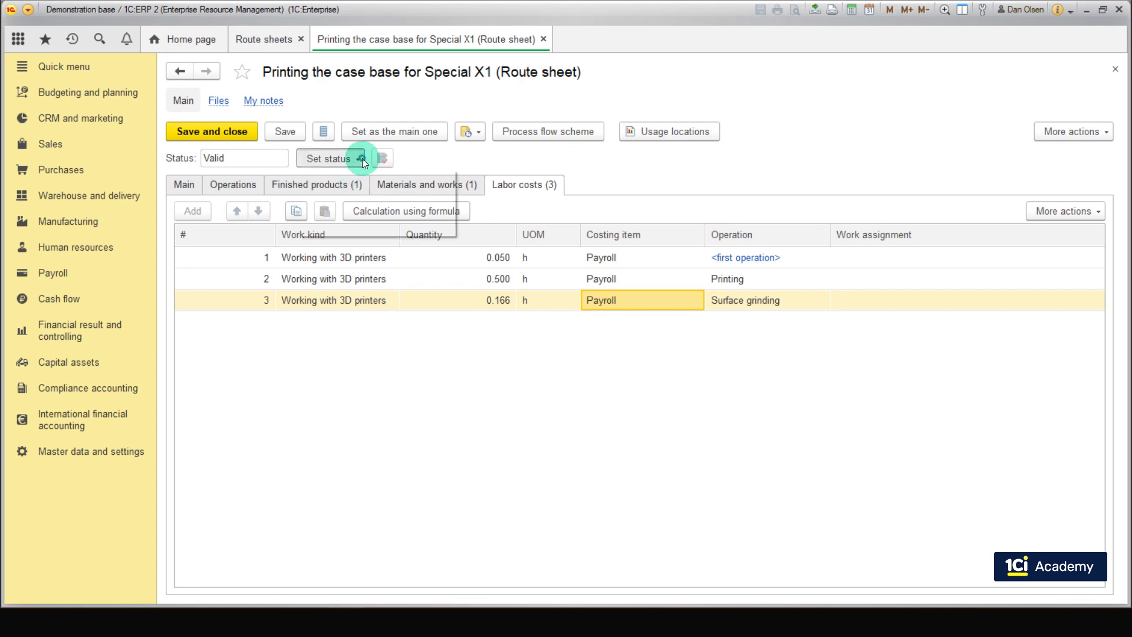